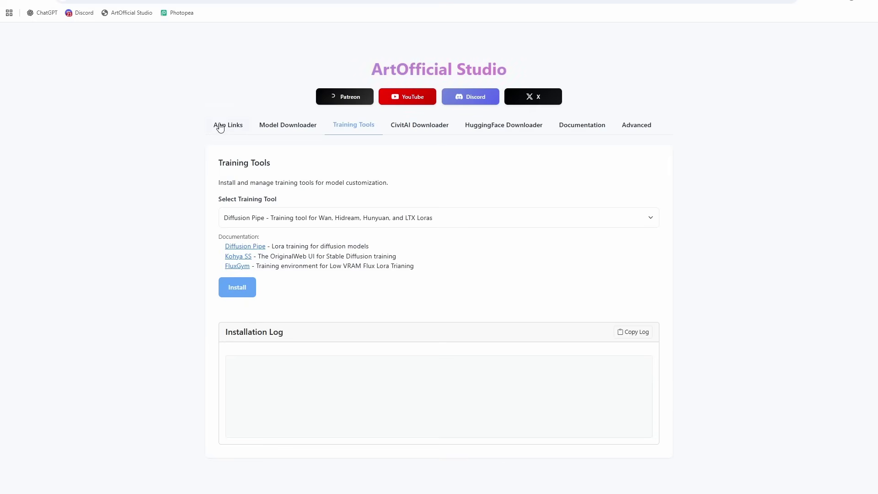
Step: Look over the App Links and Model Downloader pages, returning to Training Tools
{"action": "left_click", "coordinate": [221, 126]}
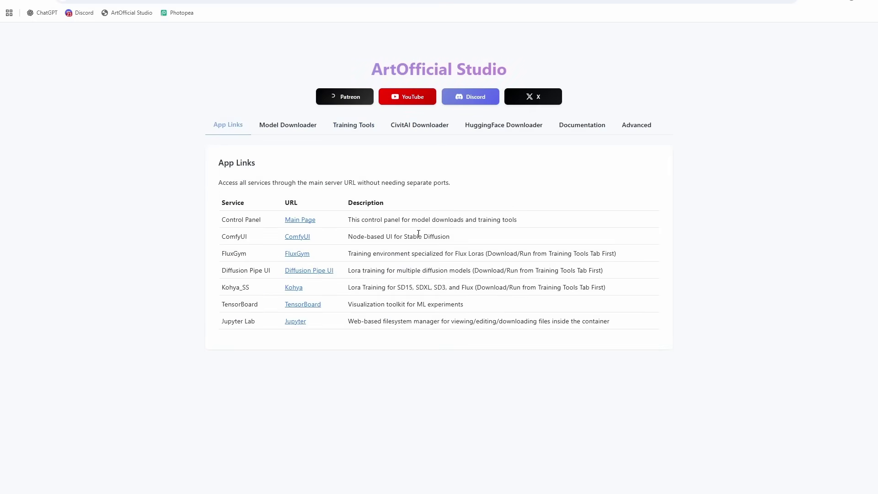
{"action": "left_click", "coordinate": [349, 128]}
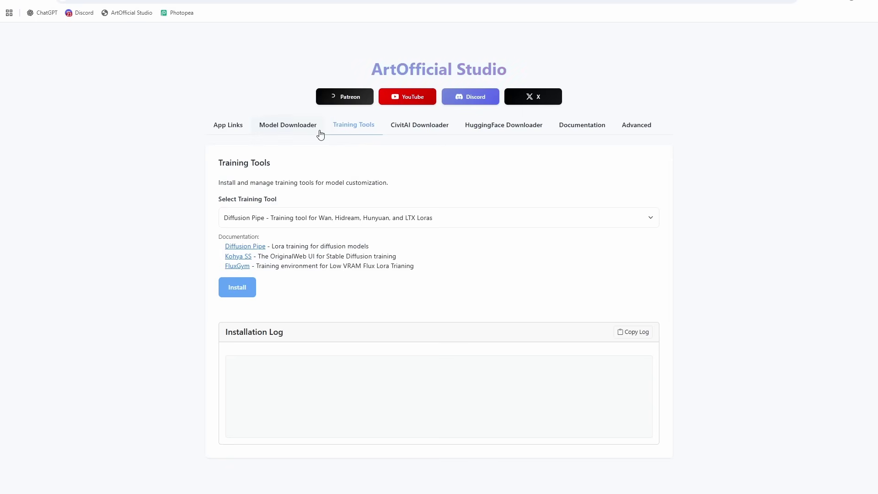
{"action": "left_click", "coordinate": [280, 128]}
{"action": "left_click", "coordinate": [350, 129]}
Step: Install Diffusion Pipe as the training tool and bring the ethan_dataset folder forward
{"action": "left_click", "coordinate": [281, 218]}
{"action": "left_click", "coordinate": [280, 229]}
{"action": "left_click", "coordinate": [238, 286]}
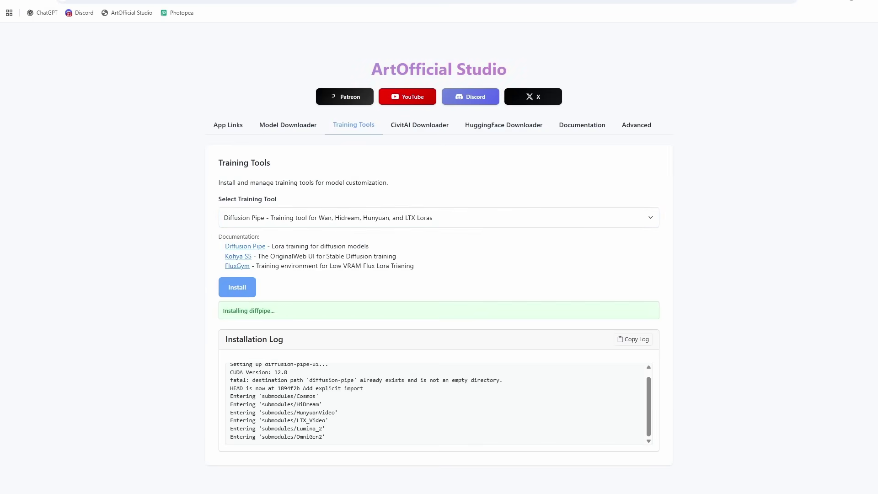
{"action": "key", "text": "alt+Tab"}
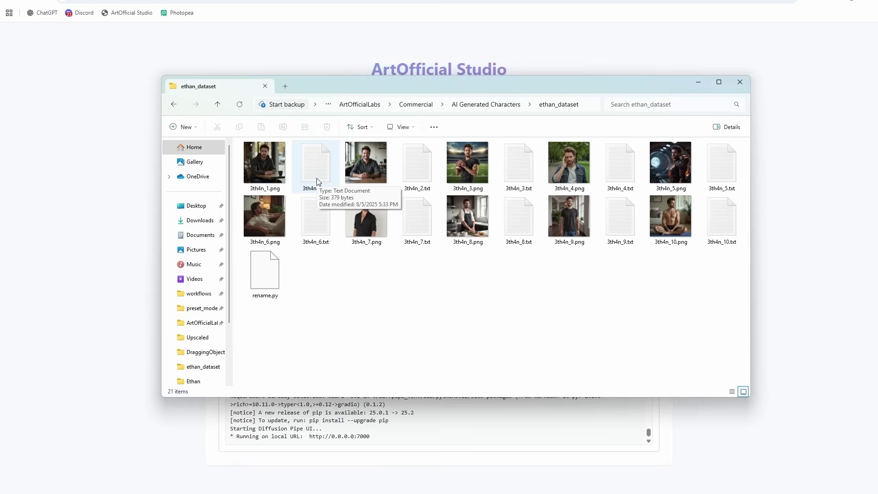
{"action": "left_click", "coordinate": [256, 161]}
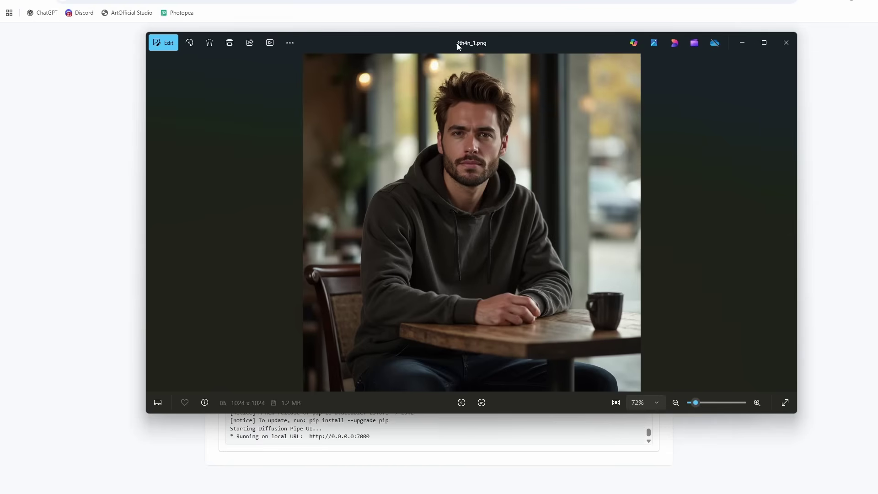
{"action": "key", "text": "Right"}
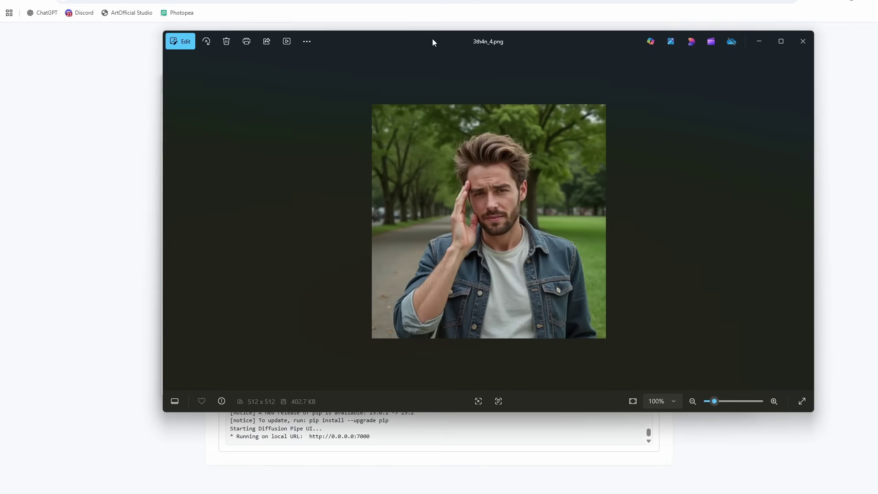
{"action": "key", "text": "alt+F4"}
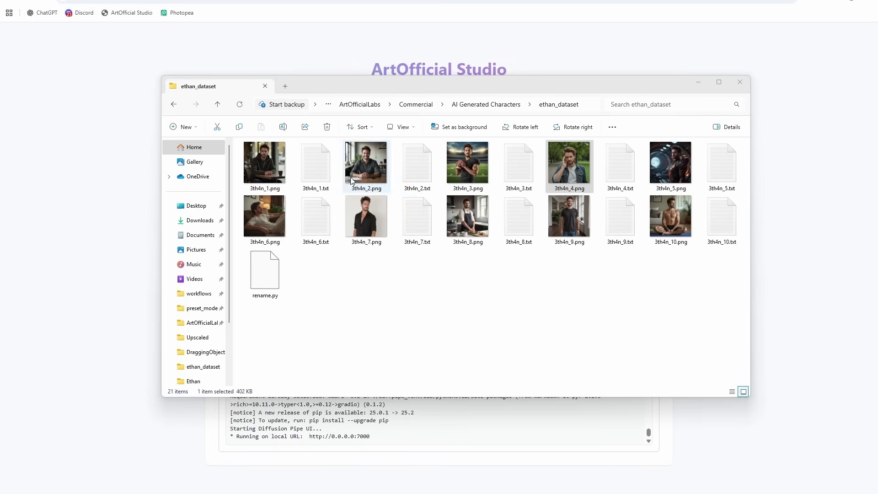
Step: Read the 3th4n_1.txt caption in Notepad, then go to the JoyCaption page
{"action": "left_click", "coordinate": [322, 170]}
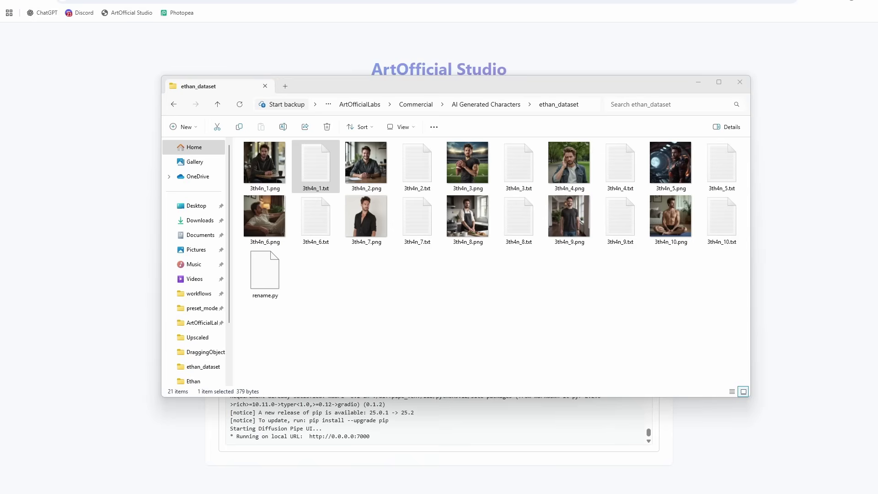
{"action": "key", "text": "Return"}
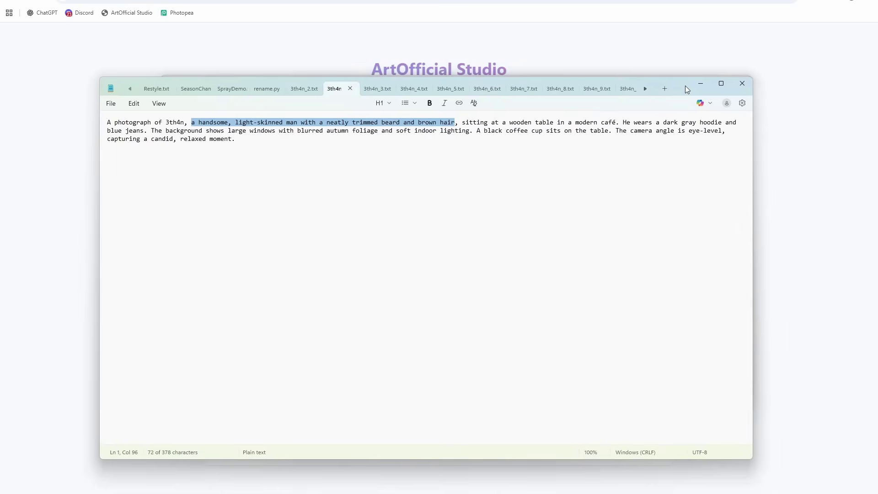
{"action": "left_click_drag", "start_coordinate": [254, 163], "coordinate": [42, 122]}
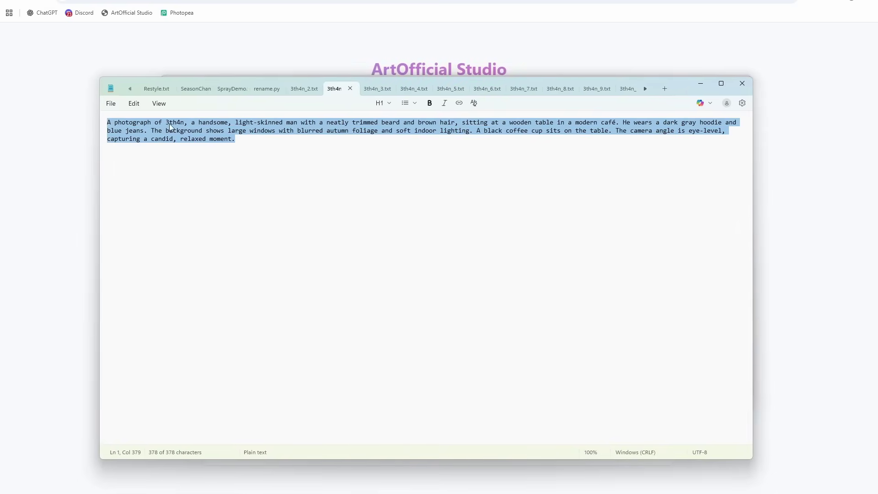
{"action": "left_click", "coordinate": [282, 162]}
{"action": "left_click", "coordinate": [472, 39]}
Step: Load 3th4n_1.png into JoyCaption and set caption length to 70
{"action": "key", "text": "alt+Tab"}
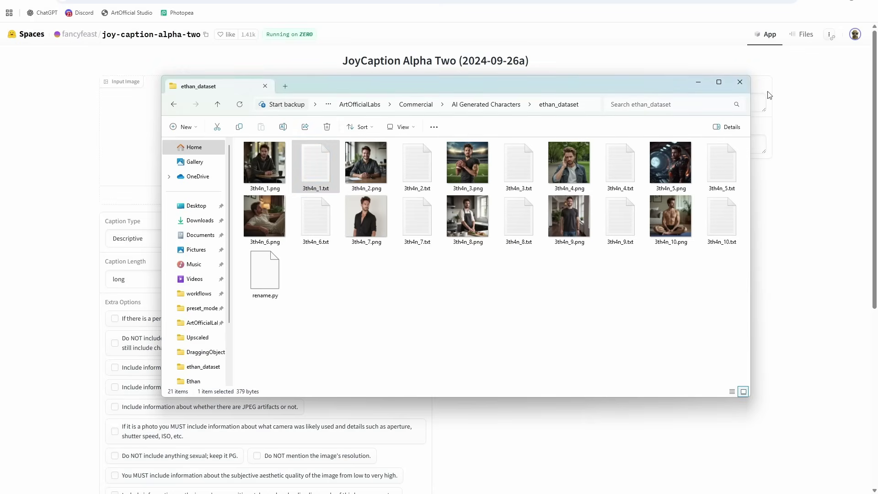
{"action": "left_click_drag", "start_coordinate": [538, 87], "coordinate": [877, 80]}
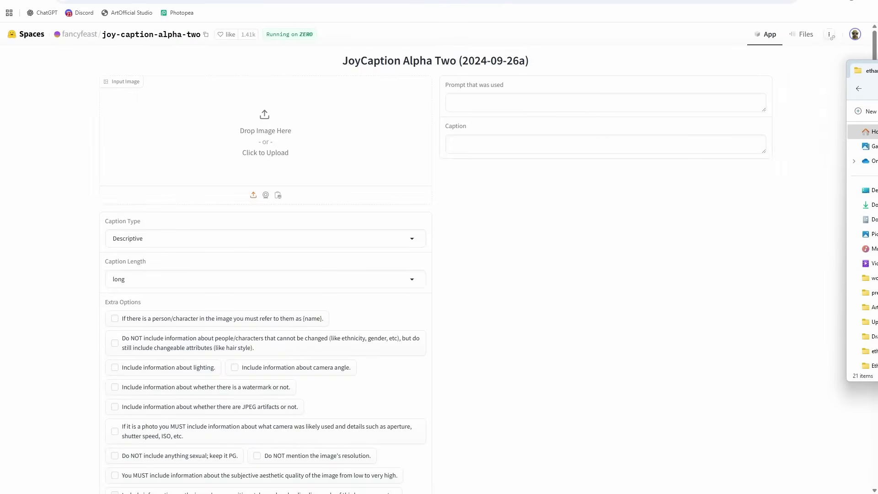
{"action": "left_click_drag", "start_coordinate": [877, 155], "coordinate": [255, 158]}
{"action": "scroll", "coordinate": [122, 287], "scroll_direction": "down", "scroll_amount": 5}
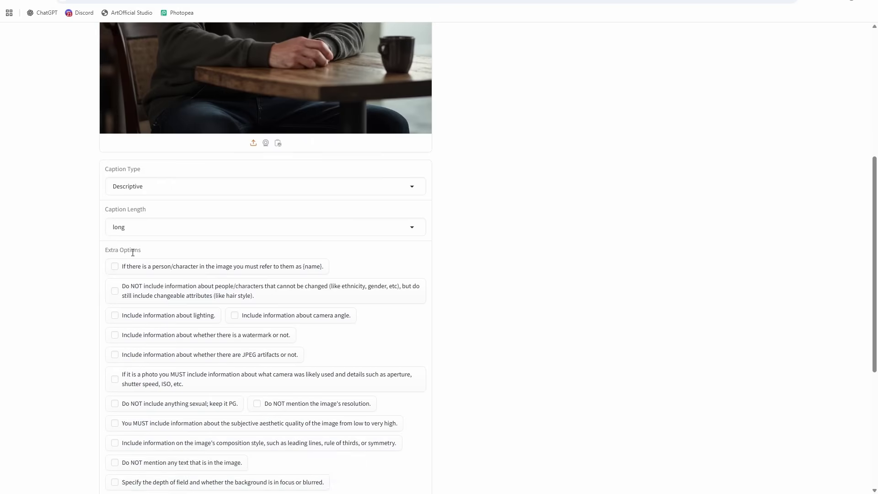
{"action": "scroll", "coordinate": [116, 247], "scroll_direction": "down", "scroll_amount": 1}
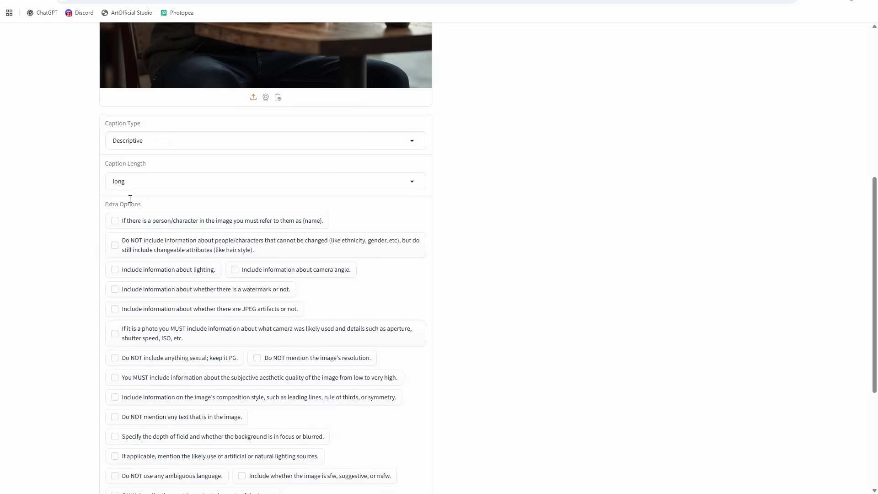
{"action": "left_click", "coordinate": [149, 180]}
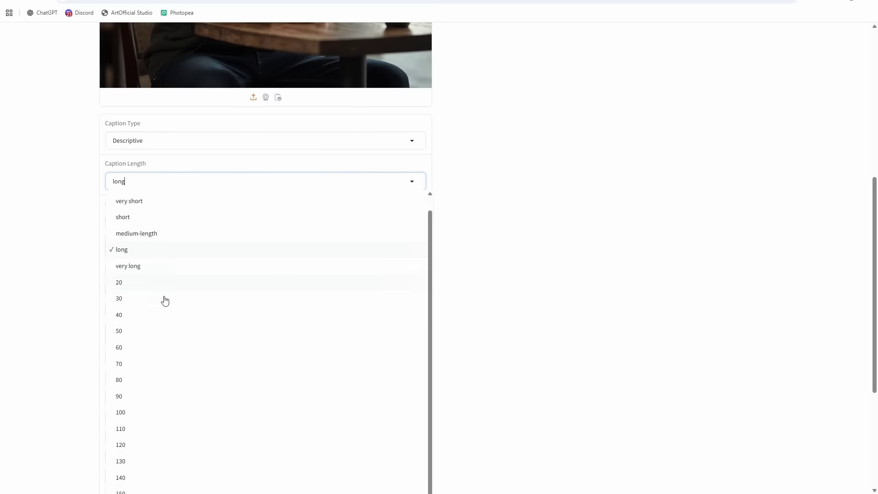
{"action": "left_click", "coordinate": [139, 366]}
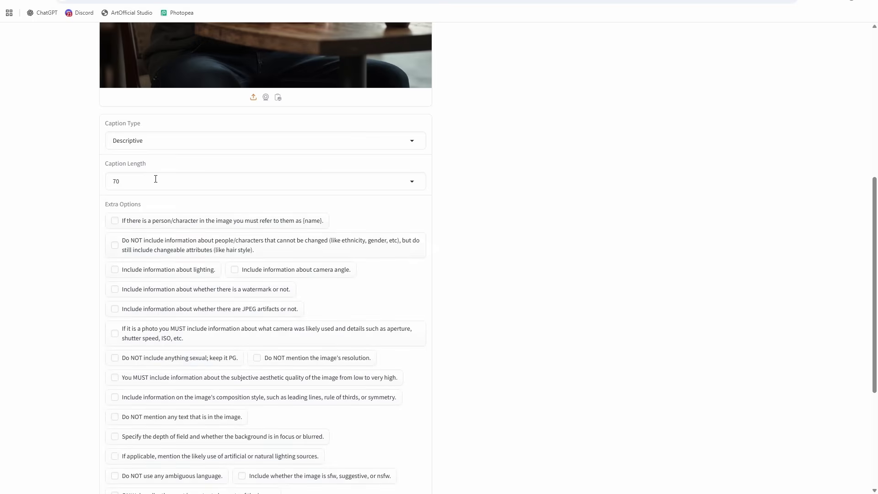
Step: Tick name, no unchangeable traits, lighting, camera angle, PG and no-ambiguity options
{"action": "scroll", "coordinate": [201, 176], "scroll_direction": "down", "scroll_amount": 1}
{"action": "left_click", "coordinate": [173, 176]}
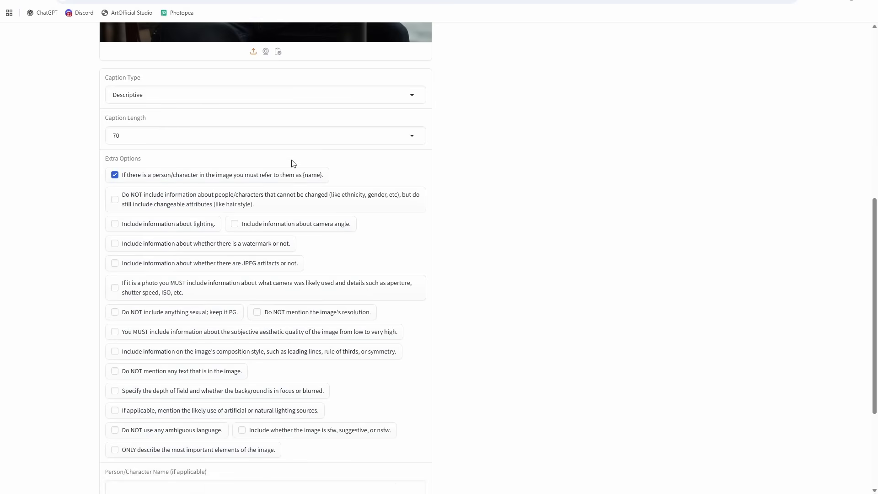
{"action": "scroll", "coordinate": [290, 162], "scroll_direction": "down", "scroll_amount": 1}
{"action": "left_click", "coordinate": [173, 159]}
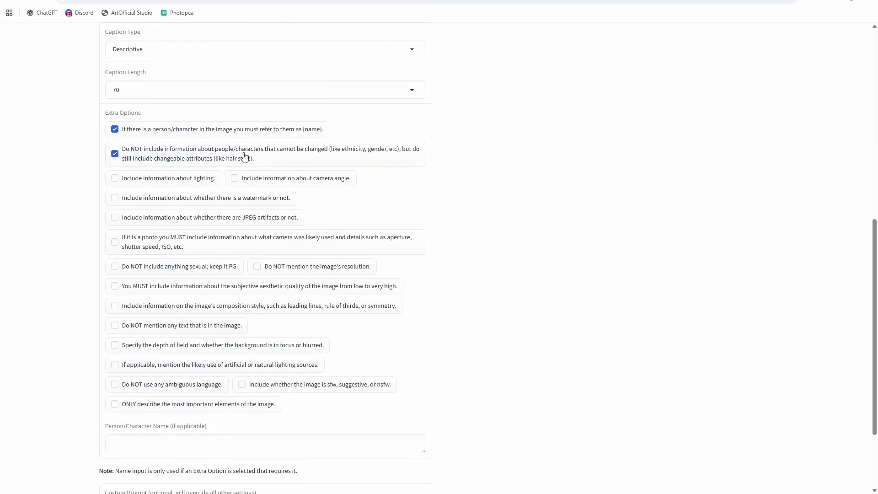
{"action": "left_click", "coordinate": [166, 180]}
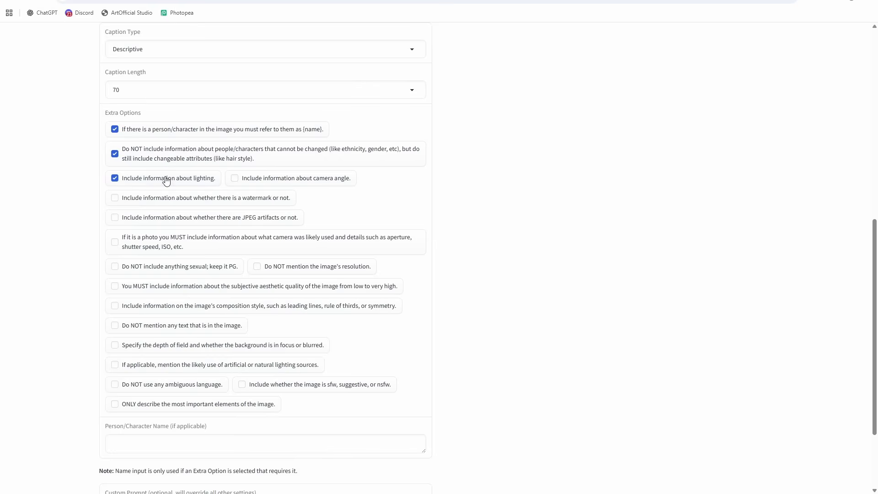
{"action": "left_click", "coordinate": [253, 181]}
{"action": "left_click", "coordinate": [197, 270]}
{"action": "scroll", "coordinate": [289, 218], "scroll_direction": "down", "scroll_amount": 2}
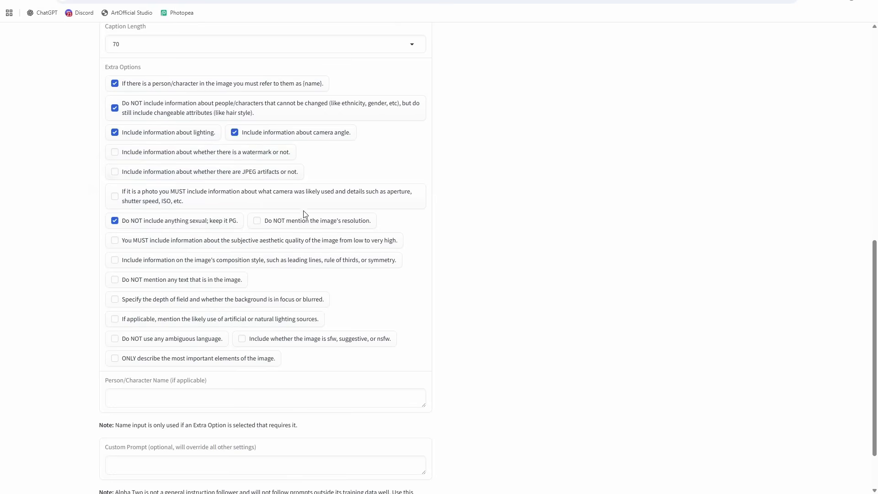
{"action": "left_click", "coordinate": [185, 292]}
Step: Enter 3th4n as the character name
{"action": "scroll", "coordinate": [219, 250], "scroll_direction": "up", "scroll_amount": 1}
{"action": "scroll", "coordinate": [219, 251], "scroll_direction": "down", "scroll_amount": 2}
{"action": "left_click", "coordinate": [191, 324]}
{"action": "type", "text": "3th4n"}
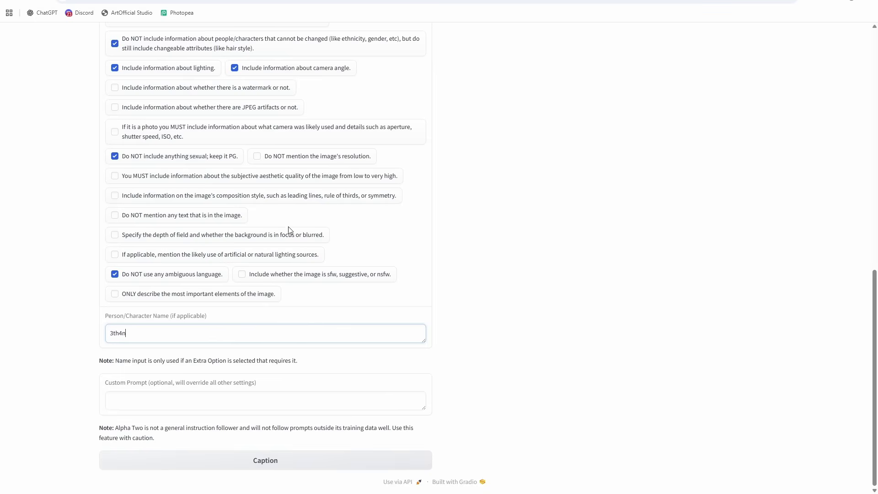
{"action": "left_click_drag", "start_coordinate": [147, 328], "coordinate": [38, 323]}
{"action": "key", "text": "alt+Tab"}
{"action": "left_click_drag", "start_coordinate": [690, 87], "coordinate": [877, 87]}
Step: Generate the 3th4n café caption and review its clothing and background description
{"action": "left_click", "coordinate": [230, 471]}
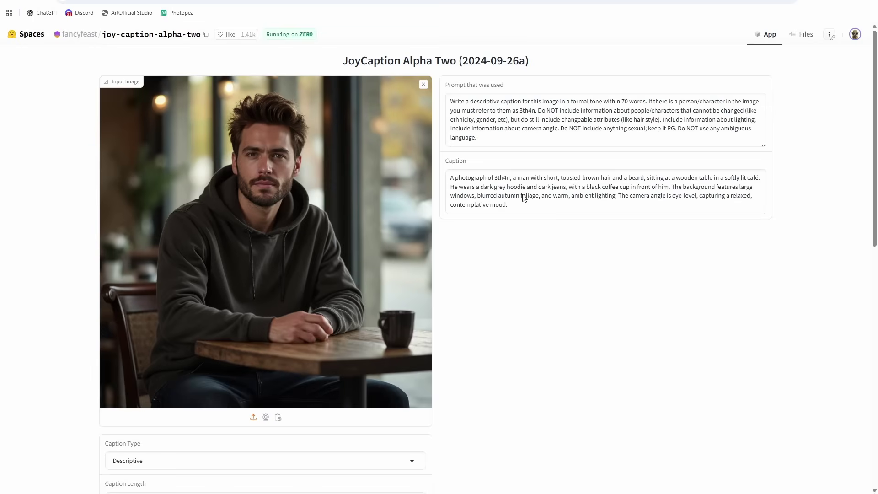
{"action": "left_click_drag", "start_coordinate": [511, 205], "coordinate": [476, 187]}
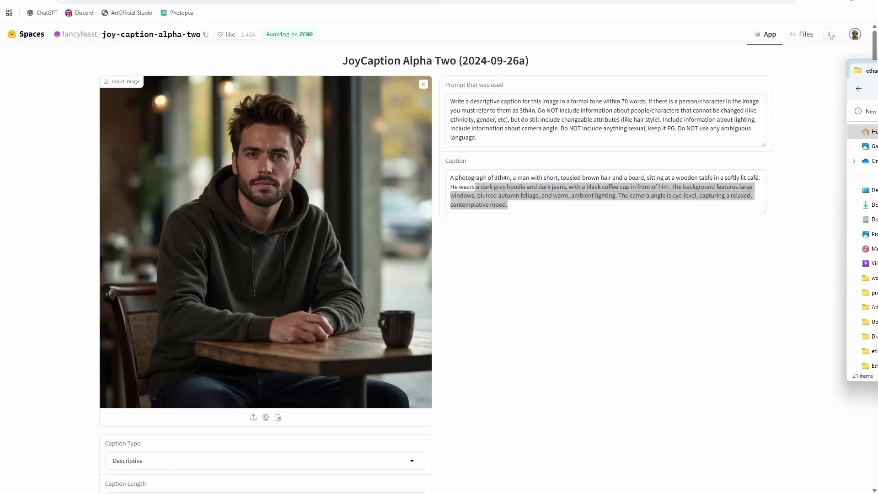
{"action": "left_click_drag", "start_coordinate": [877, 69], "coordinate": [411, 61]}
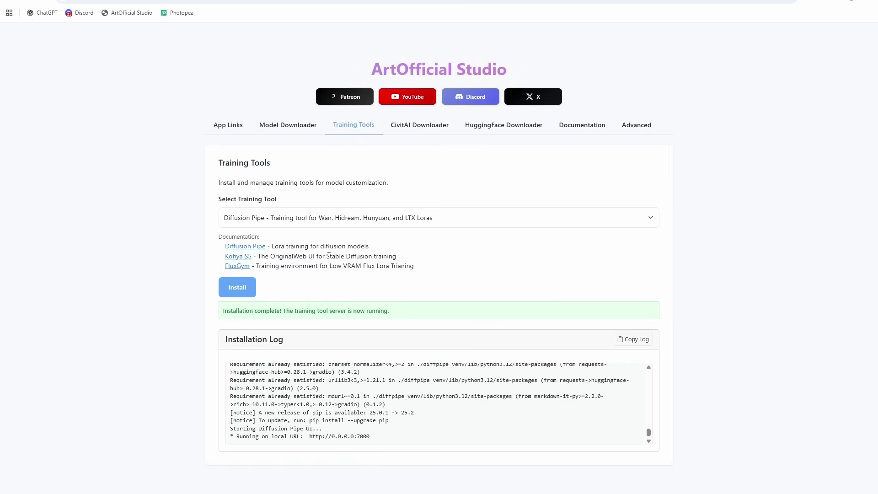
Step: Confirm Diffusion Pipe as the training tool and show the App Links service table
{"action": "left_click", "coordinate": [225, 126]}
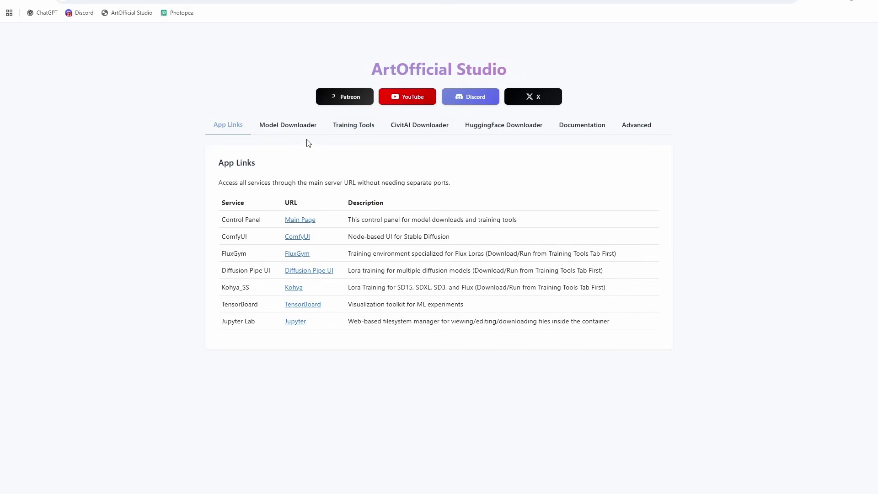
{"action": "left_click", "coordinate": [348, 131]}
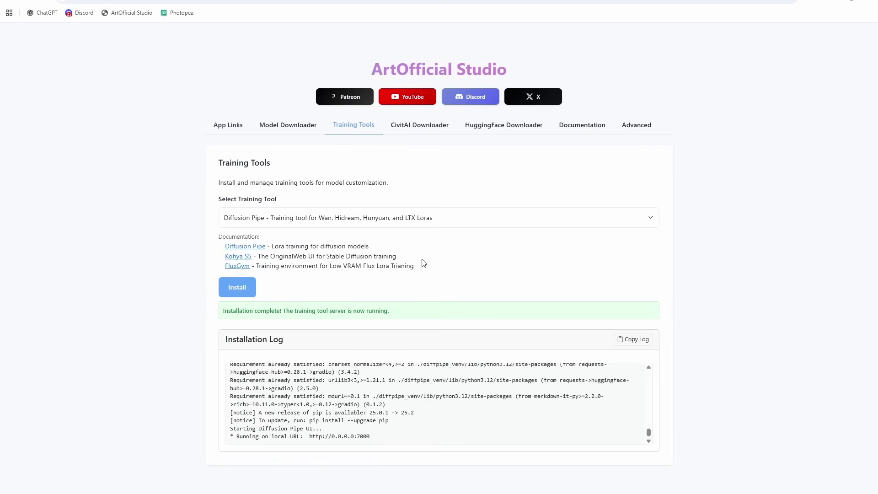
{"action": "left_click", "coordinate": [297, 224]}
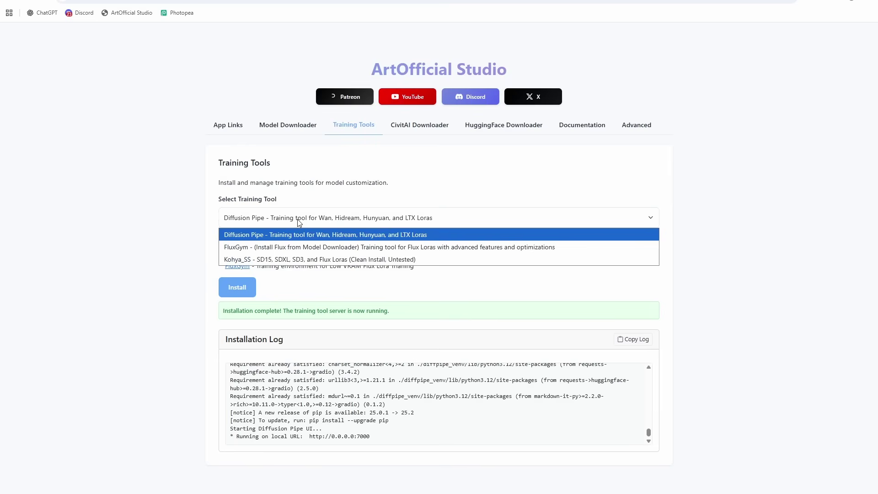
{"action": "left_click", "coordinate": [289, 242]}
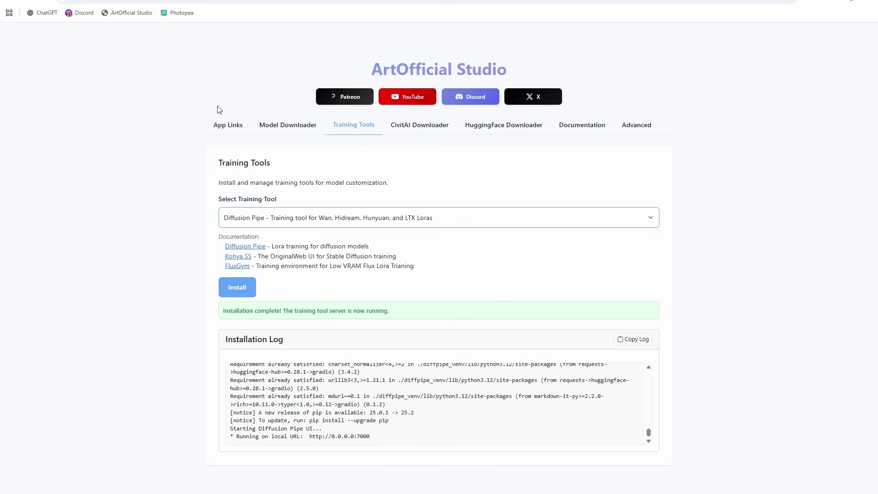
{"action": "left_click", "coordinate": [228, 127]}
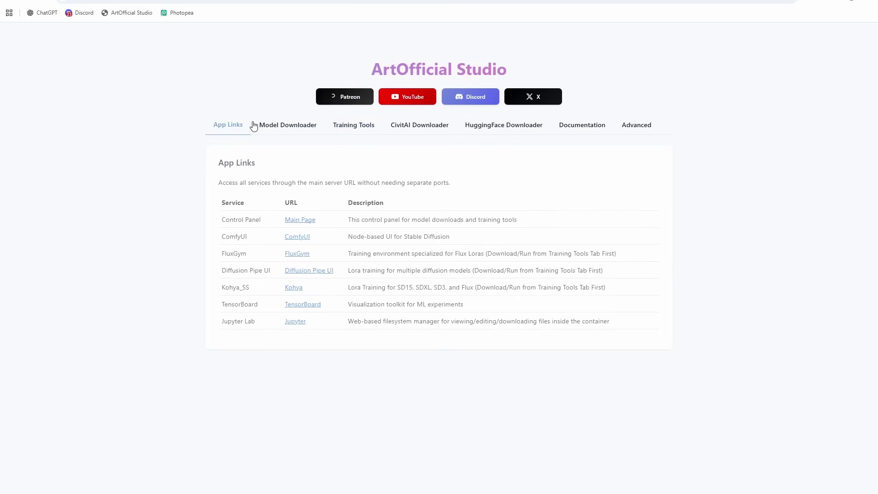
Step: In the LoRA training interface, create a dataset named 3th4n_YT
{"action": "left_click", "coordinate": [293, 272]}
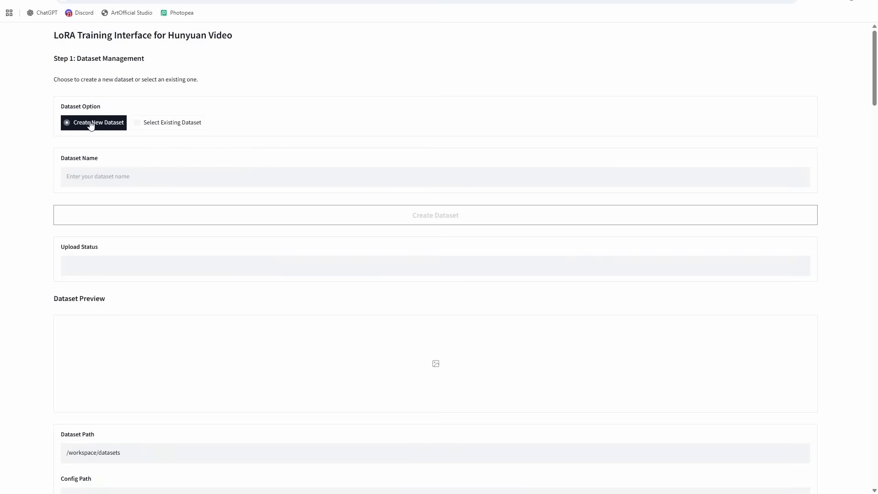
{"action": "left_click", "coordinate": [110, 176]}
{"action": "type", "text": "3th4"}
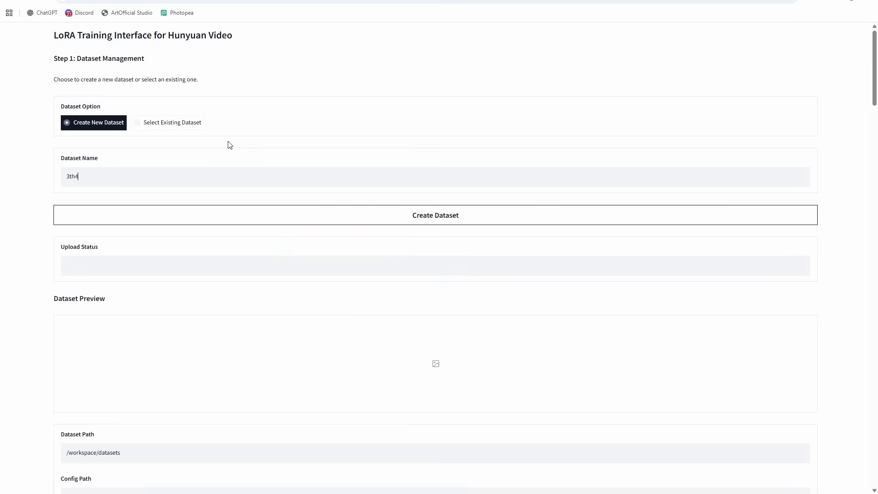
{"action": "type", "text": "n_YT"}
{"action": "left_click", "coordinate": [314, 221]}
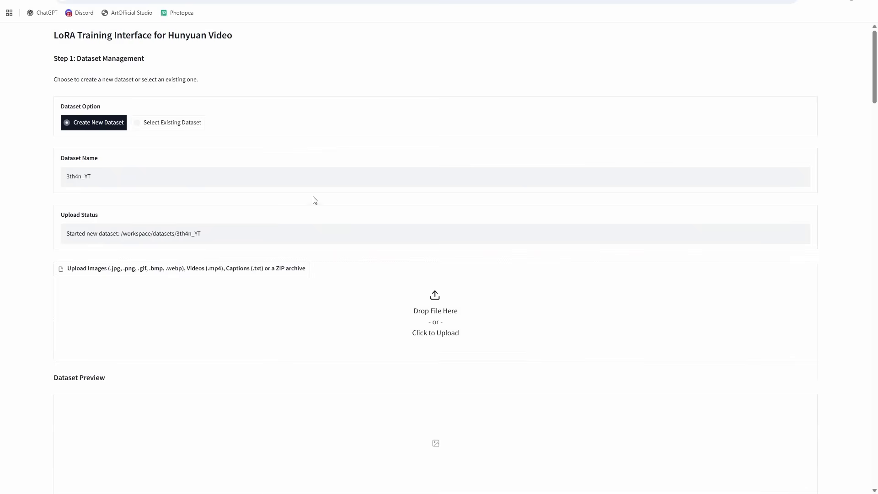
Step: Upload all 20 ethan_dataset files, ten images and ten captions, into the dataset
{"action": "scroll", "coordinate": [309, 191], "scroll_direction": "down", "scroll_amount": 3}
{"action": "key", "text": "alt+Tab"}
{"action": "left_click_drag", "start_coordinate": [800, 64], "coordinate": [507, 196]}
{"action": "left_click", "coordinate": [785, 336]}
{"action": "left_click", "coordinate": [344, 274], "text": "shift"}
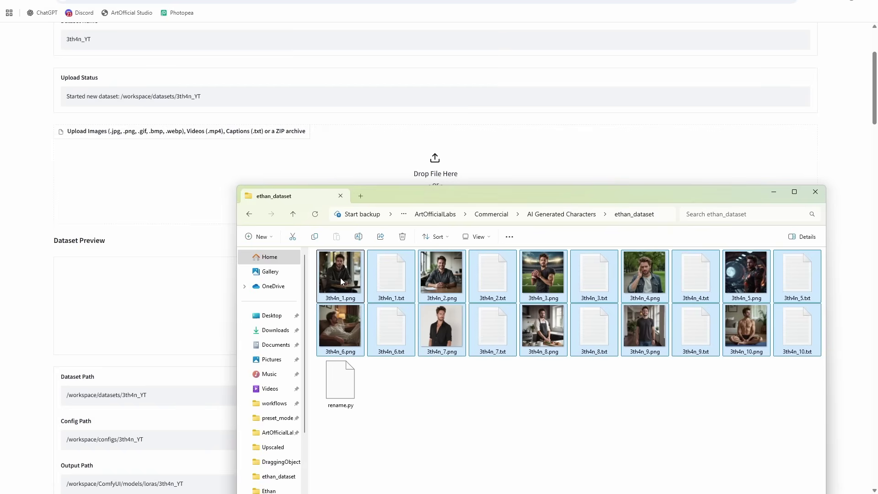
{"action": "left_click_drag", "start_coordinate": [340, 278], "coordinate": [204, 163]}
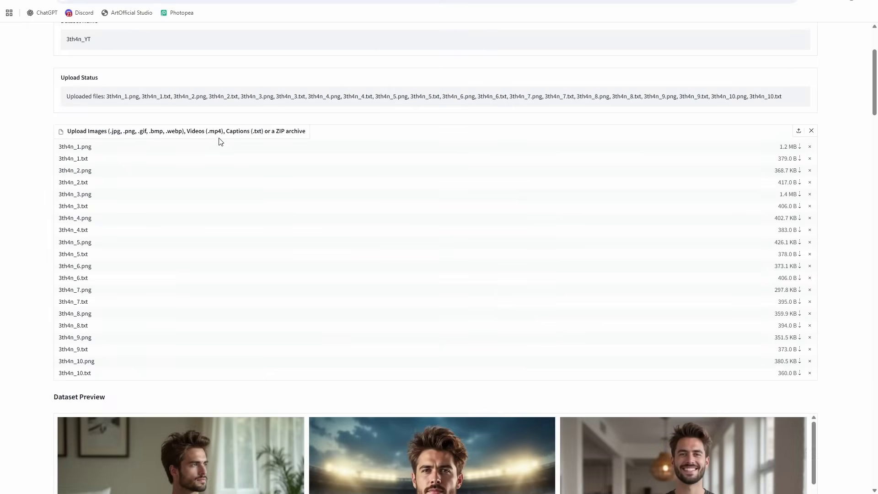
{"action": "scroll", "coordinate": [414, 297], "scroll_direction": "down", "scroll_amount": 15}
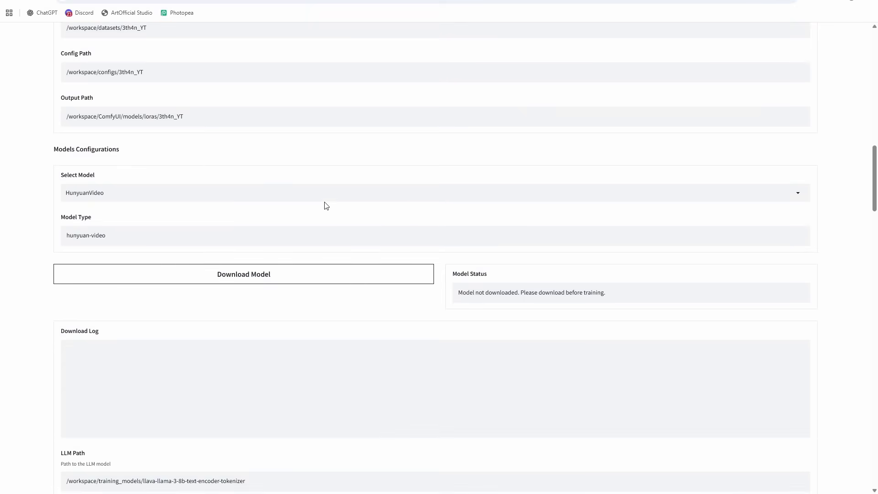
{"action": "left_click", "coordinate": [333, 193]}
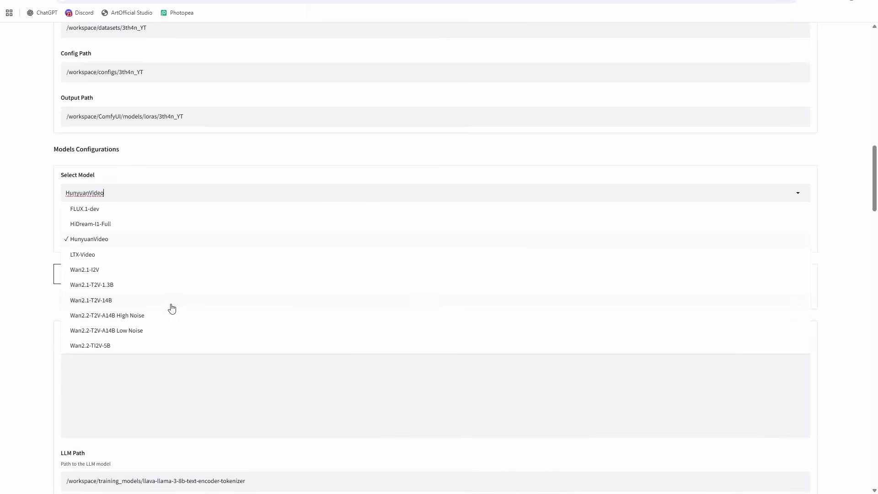
Step: Select and download Wan2.2-T2V-A14B High Noise until status reads 'Model Downloaded! Train away.'
{"action": "left_click", "coordinate": [148, 315]}
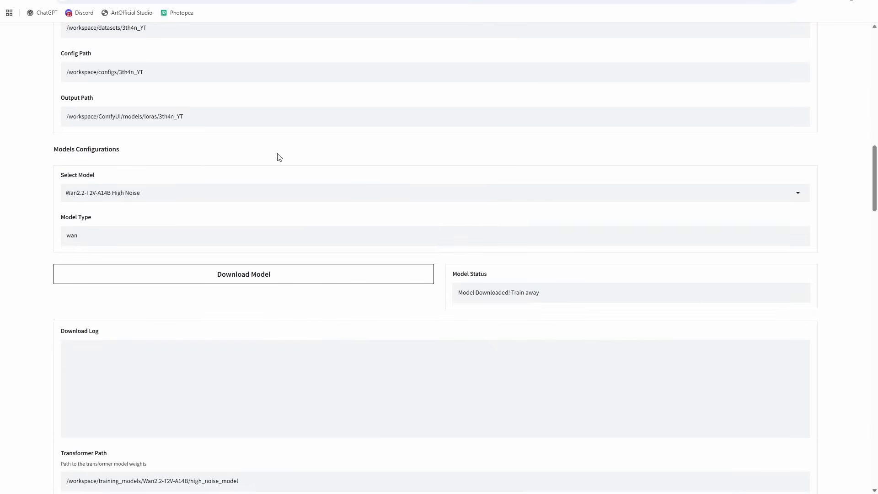
{"action": "scroll", "coordinate": [300, 150], "scroll_direction": "down", "scroll_amount": 2}
{"action": "left_click", "coordinate": [246, 187]}
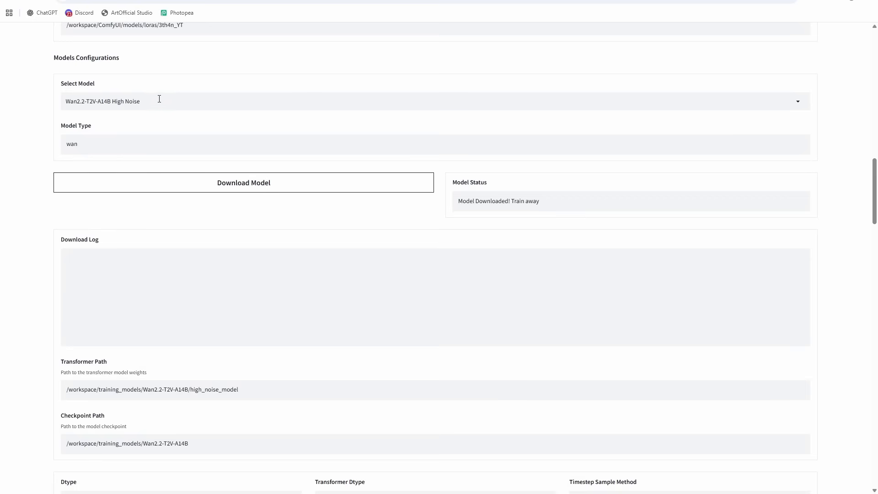
{"action": "left_click_drag", "start_coordinate": [545, 199], "coordinate": [447, 200]}
{"action": "left_click", "coordinate": [542, 205]}
{"action": "left_click_drag", "start_coordinate": [544, 207], "coordinate": [449, 204]}
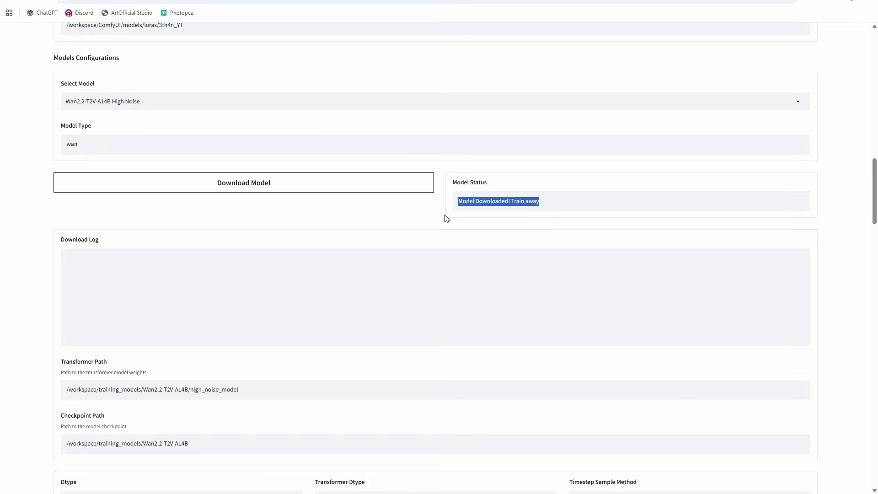
{"action": "scroll", "coordinate": [448, 220], "scroll_direction": "down", "scroll_amount": 5}
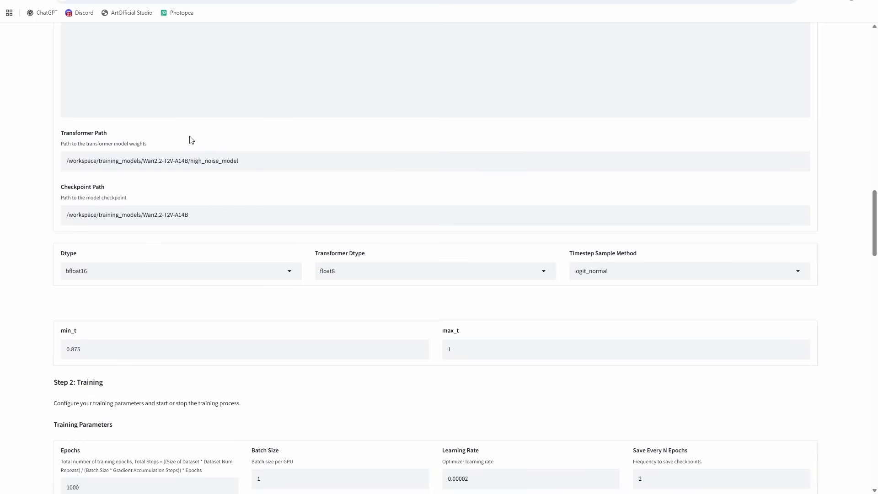
Step: Review the learning rate and Save Every N Epochs values in Training Parameters
{"action": "scroll", "coordinate": [193, 133], "scroll_direction": "down", "scroll_amount": 3}
{"action": "scroll", "coordinate": [126, 169], "scroll_direction": "down", "scroll_amount": 1}
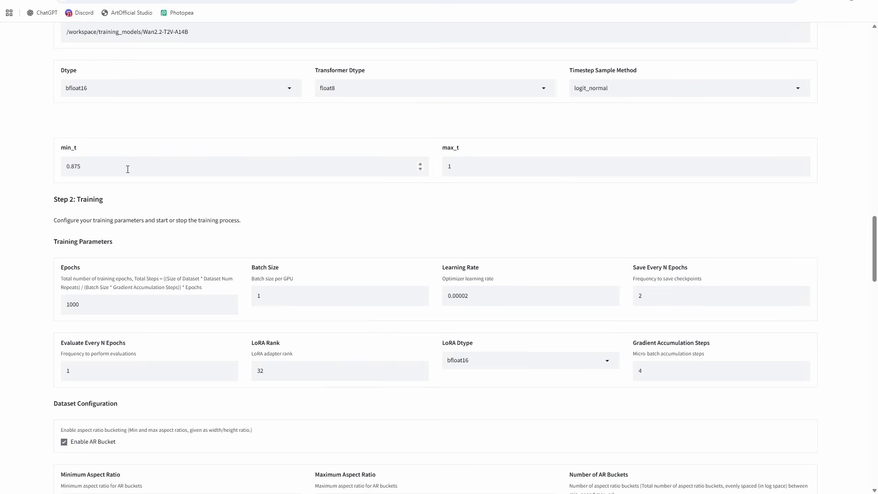
{"action": "left_click", "coordinate": [476, 300]}
{"action": "scroll", "coordinate": [594, 233], "scroll_direction": "down", "scroll_amount": 1}
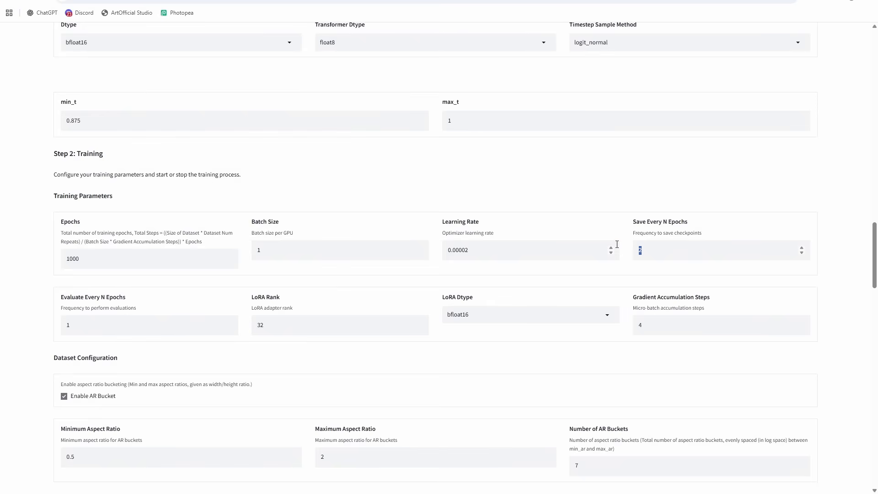
{"action": "left_click_drag", "start_coordinate": [645, 250], "coordinate": [624, 246]}
{"action": "left_click", "coordinate": [669, 247]}
{"action": "left_click_drag", "start_coordinate": [662, 253], "coordinate": [640, 255]}
{"action": "scroll", "coordinate": [453, 372], "scroll_direction": "down", "scroll_amount": 1}
Step: Set LoRA Rank to 64, after briefly trying 128 and 256
{"action": "left_click_drag", "start_coordinate": [280, 278], "coordinate": [218, 271]}
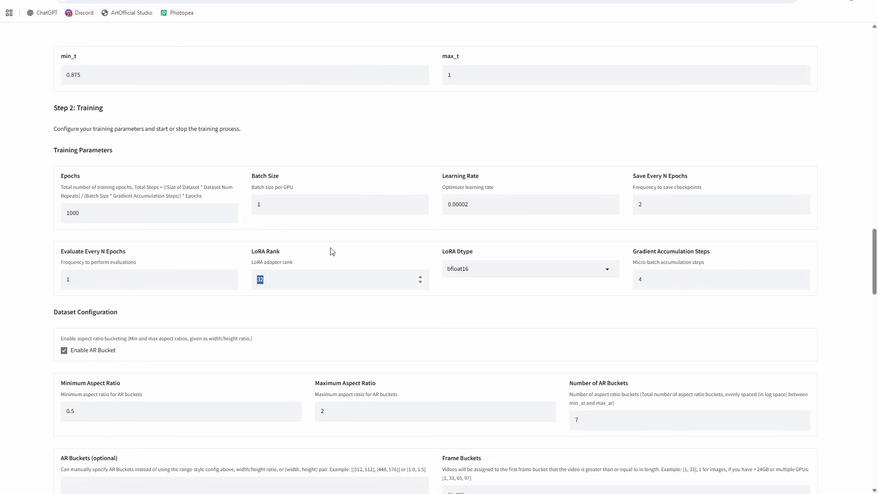
{"action": "type", "text": "64"}
{"action": "left_click_drag", "start_coordinate": [278, 279], "coordinate": [227, 273]}
{"action": "type", "text": "128"}
{"action": "key", "text": "BackSpace"}
{"action": "key", "text": "BackSpace"}
{"action": "type", "text": "256"}
{"action": "key", "text": "BackSpace"}
{"action": "key", "text": "BackSpace"}
{"action": "type", "text": "64"}
{"action": "scroll", "coordinate": [320, 178], "scroll_direction": "down", "scroll_amount": 3}
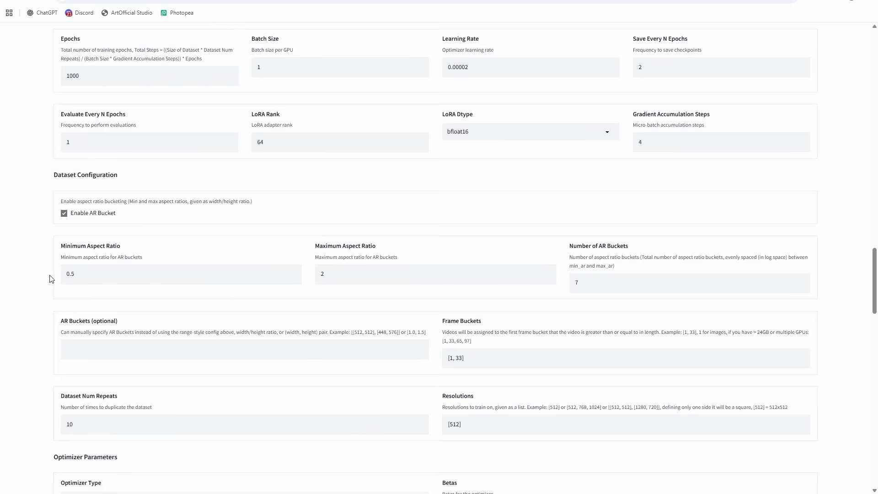
Step: Set Frame Buckets to [1,33]
{"action": "left_click_drag", "start_coordinate": [69, 276], "coordinate": [169, 276]}
{"action": "left_click", "coordinate": [472, 361]}
{"action": "key", "text": "BackSpace"}
{"action": "key", "text": "BackSpace"}
{"action": "key", "text": "BackSpace"}
{"action": "type", "text": "33"}
{"action": "key", "text": "BackSpace"}
{"action": "key", "text": "BackSpace"}
{"action": "type", "text": "1,"}
{"action": "scroll", "coordinate": [467, 343], "scroll_direction": "down", "scroll_amount": 2}
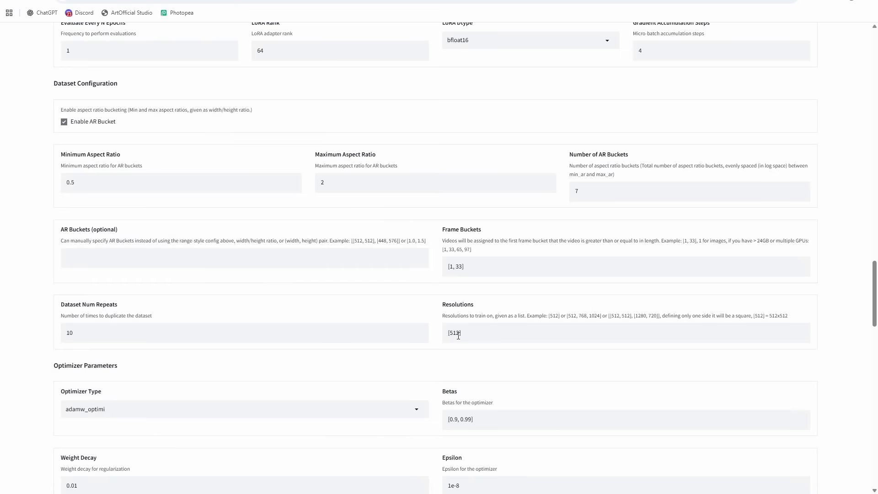
{"action": "left_click_drag", "start_coordinate": [456, 334], "coordinate": [453, 334]}
Step: Set Dataset Num Repeats to 1, keeping the adamw_optimi optimizer
{"action": "key", "text": "shift+Tab"}
{"action": "scroll", "coordinate": [3, 266], "scroll_direction": "down", "scroll_amount": 1}
{"action": "type", "text": "1"}
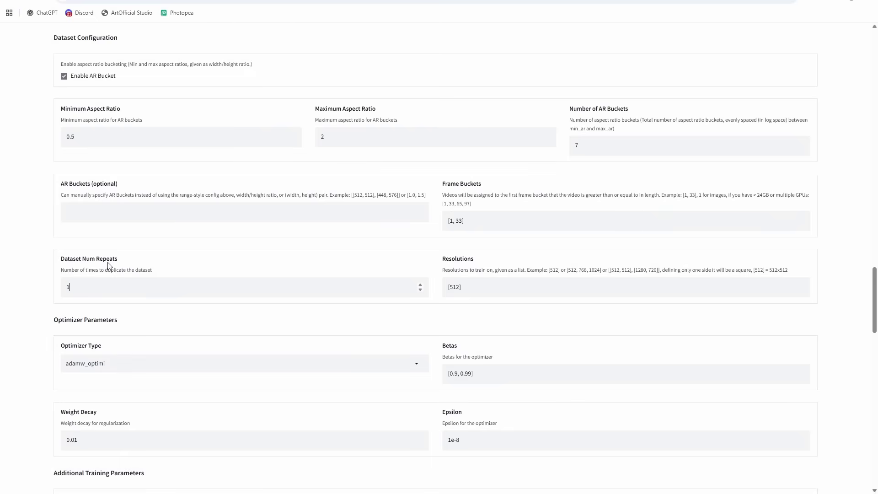
{"action": "key", "text": "Tab"}
{"action": "key", "text": "Tab"}
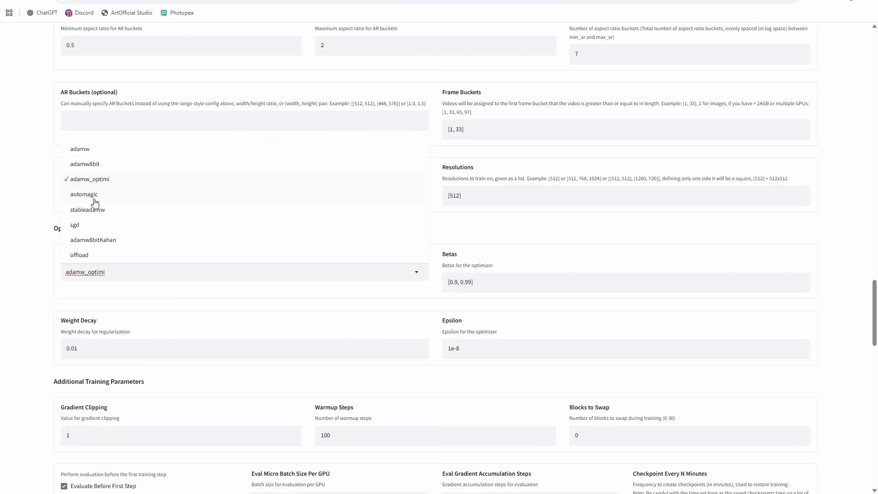
{"action": "left_click", "coordinate": [31, 197]}
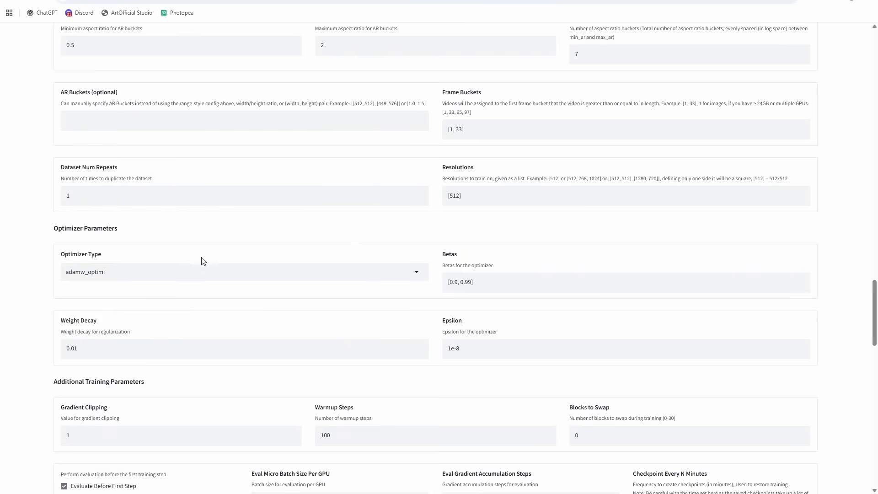
{"action": "left_click", "coordinate": [71, 272]}
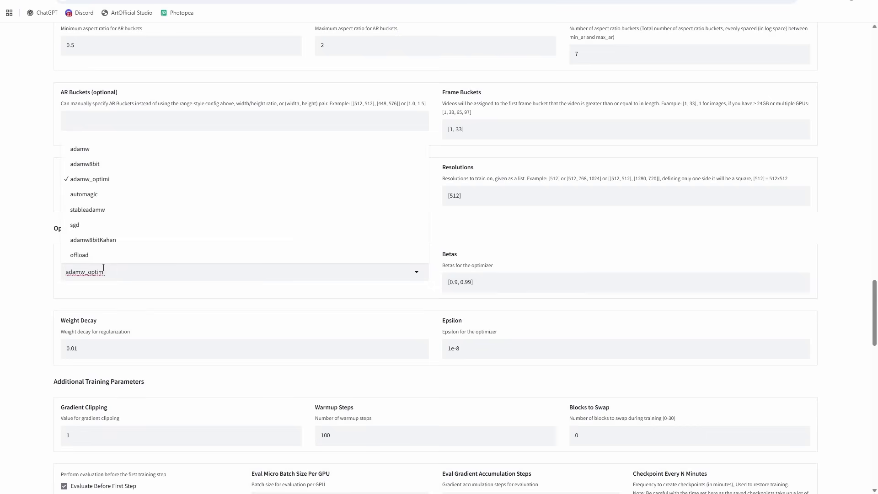
{"action": "left_click", "coordinate": [16, 230]}
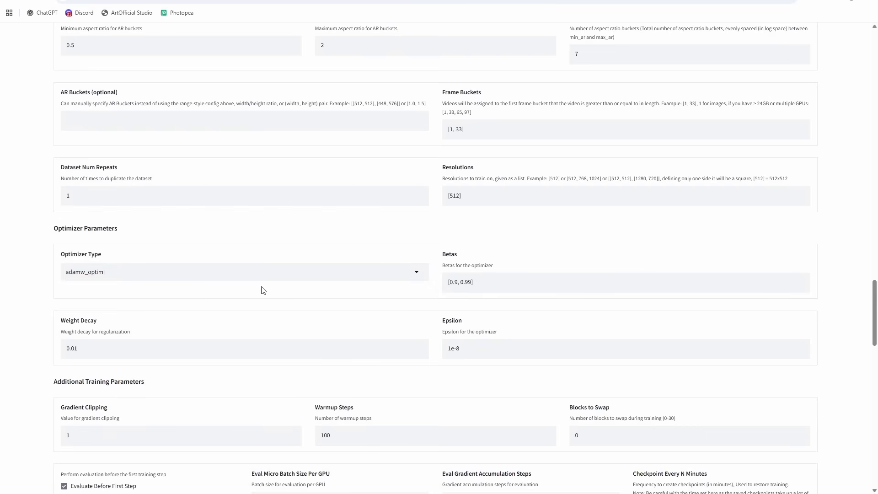
Step: Leave Blocks to Swap at 0 after briefly trying 30
{"action": "scroll", "coordinate": [231, 227], "scroll_direction": "down", "scroll_amount": 4}
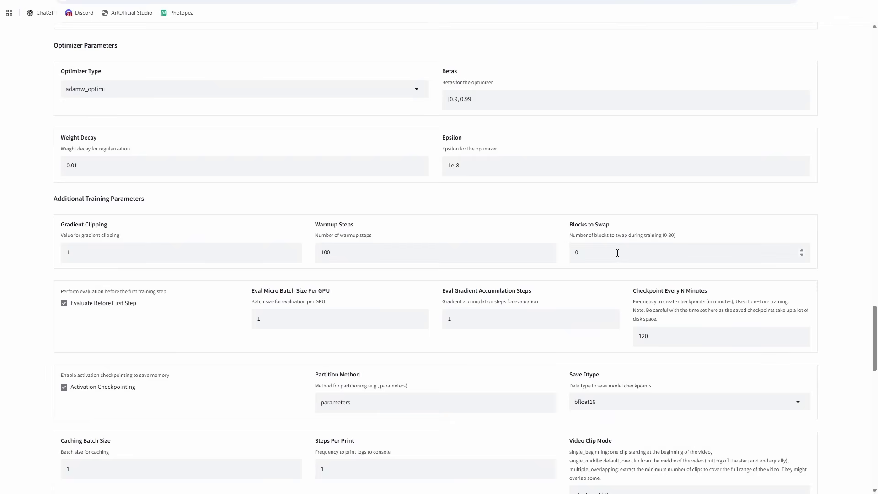
{"action": "double_click", "coordinate": [619, 255]}
{"action": "type", "text": "30"}
{"action": "left_click_drag", "start_coordinate": [586, 253], "coordinate": [547, 243]}
{"action": "type", "text": "0"}
{"action": "left_click_drag", "start_coordinate": [586, 254], "coordinate": [569, 255]}
{"action": "scroll", "coordinate": [485, 211], "scroll_direction": "down", "scroll_amount": 2}
{"action": "scroll", "coordinate": [447, 183], "scroll_direction": "up", "scroll_amount": 8}
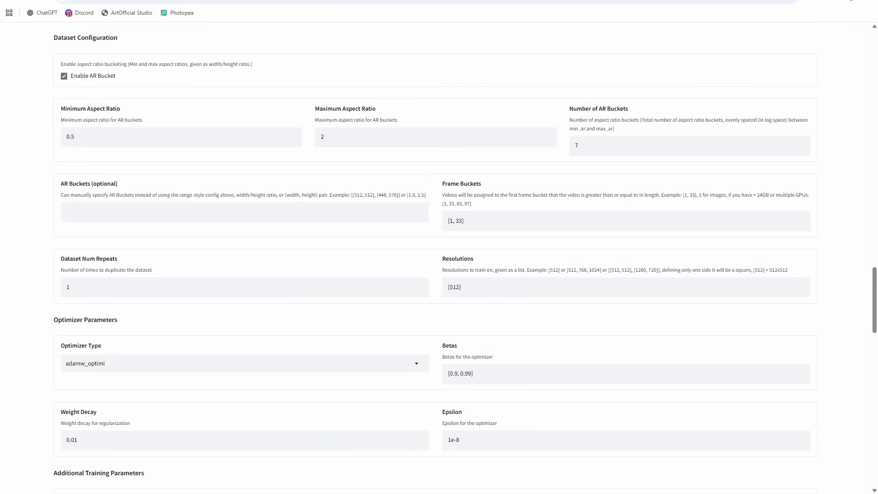
{"action": "scroll", "coordinate": [509, 267], "scroll_direction": "down", "scroll_amount": 15}
Step: Start LoRA training and follow the logs to epoch 4, step 7, loss 0.1243
{"action": "left_click", "coordinate": [430, 274]}
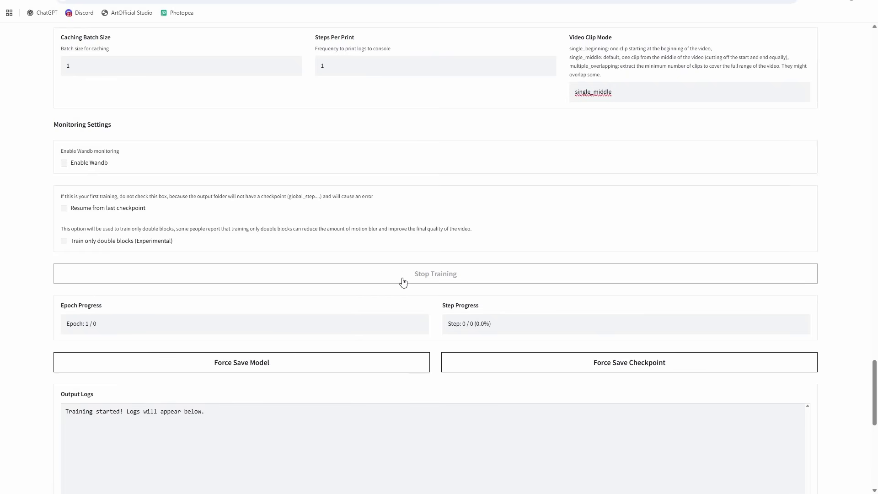
{"action": "scroll", "coordinate": [393, 285], "scroll_direction": "down", "scroll_amount": 3}
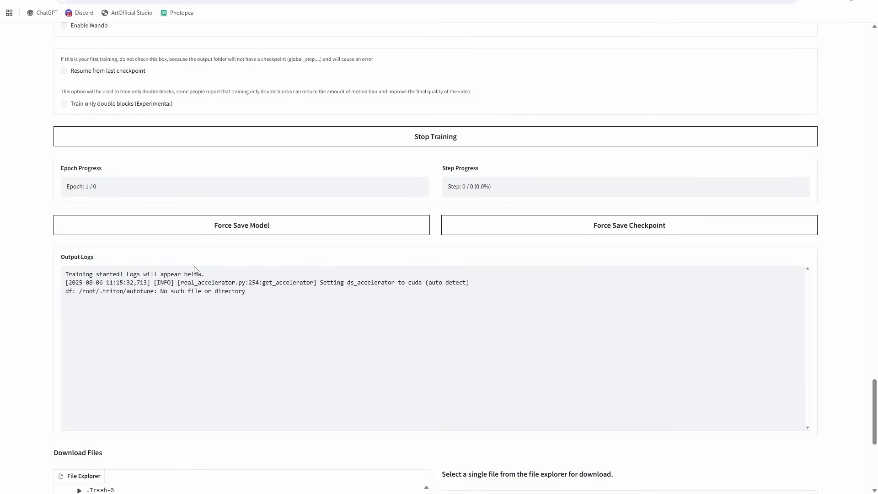
{"action": "scroll", "coordinate": [249, 258], "scroll_direction": "down", "scroll_amount": 1}
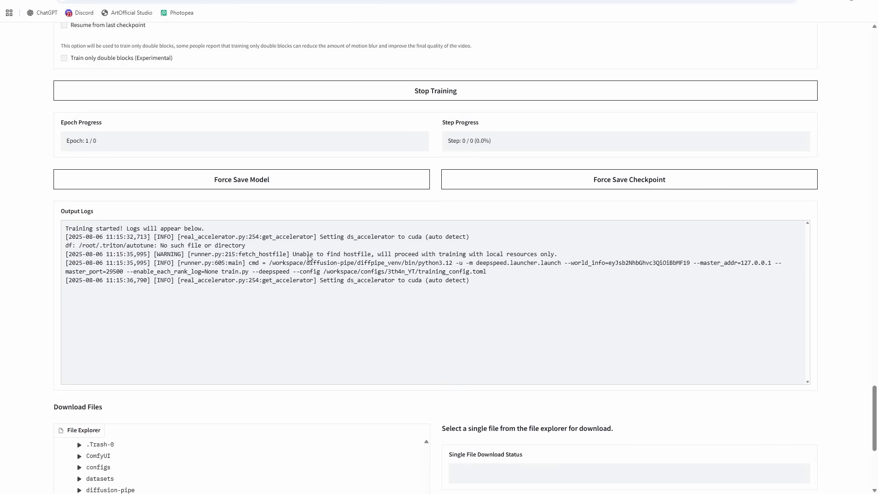
{"action": "scroll", "coordinate": [522, 326], "scroll_direction": "up", "scroll_amount": 10}
{"action": "scroll", "coordinate": [506, 337], "scroll_direction": "down", "scroll_amount": 1}
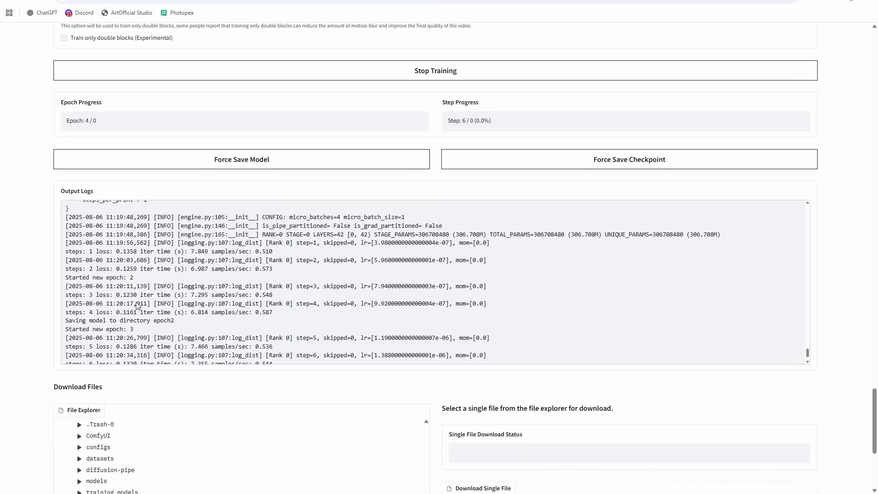
{"action": "scroll", "coordinate": [196, 269], "scroll_direction": "down", "scroll_amount": 1}
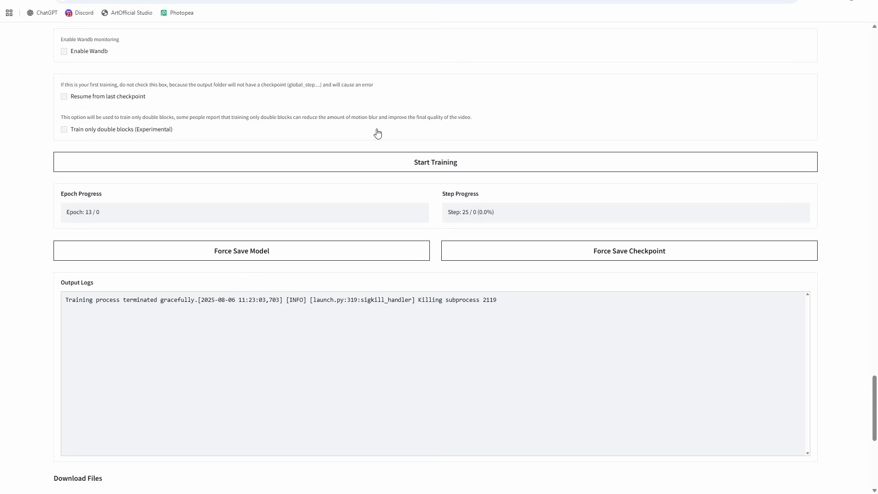
Step: Stop the running training and create a new dataset named 3th4n_low_YT
{"action": "left_click", "coordinate": [406, 163]}
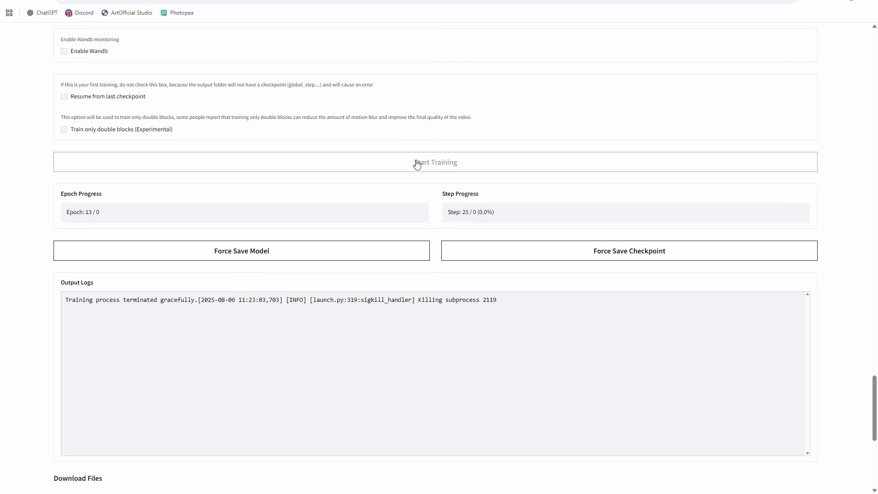
{"action": "scroll", "coordinate": [411, 219], "scroll_direction": "up", "scroll_amount": 7}
{"action": "scroll", "coordinate": [443, 274], "scroll_direction": "down", "scroll_amount": 3}
{"action": "left_click", "coordinate": [449, 348]}
{"action": "scroll", "coordinate": [451, 357], "scroll_direction": "up", "scroll_amount": 6}
{"action": "scroll", "coordinate": [452, 358], "scroll_direction": "up", "scroll_amount": 20}
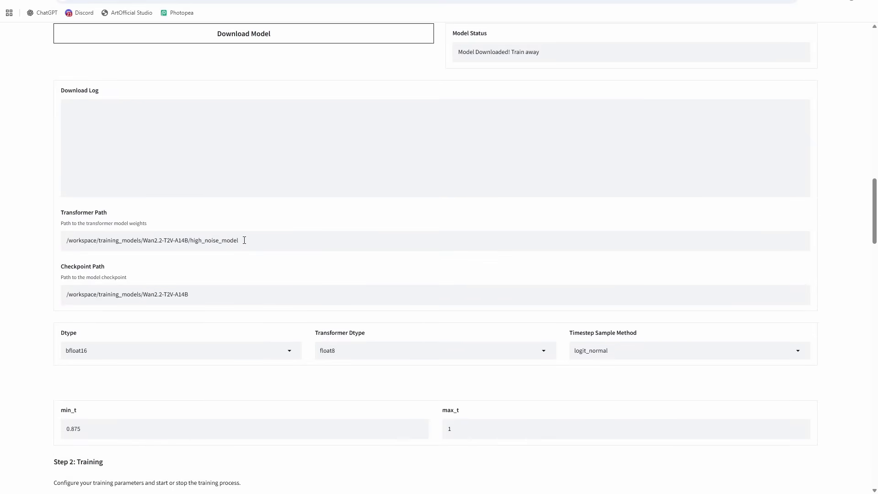
{"action": "scroll", "coordinate": [244, 240], "scroll_direction": "up", "scroll_amount": 9}
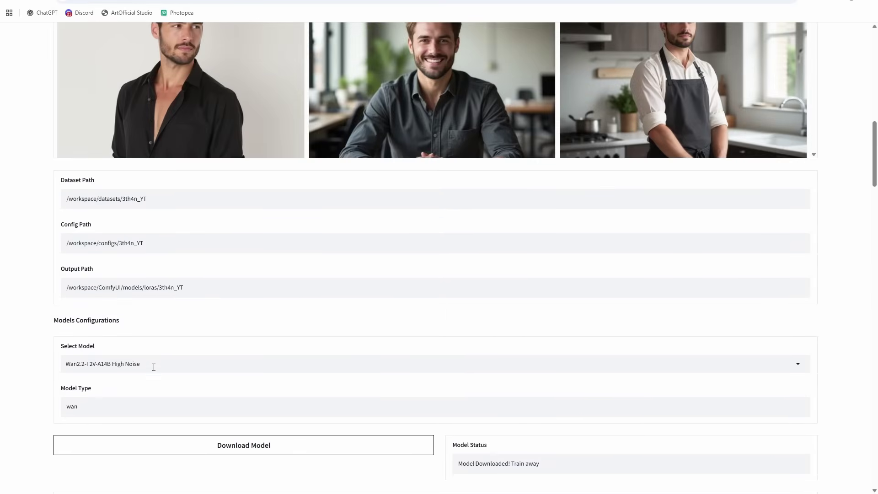
{"action": "scroll", "coordinate": [239, 112], "scroll_direction": "up", "scroll_amount": 12}
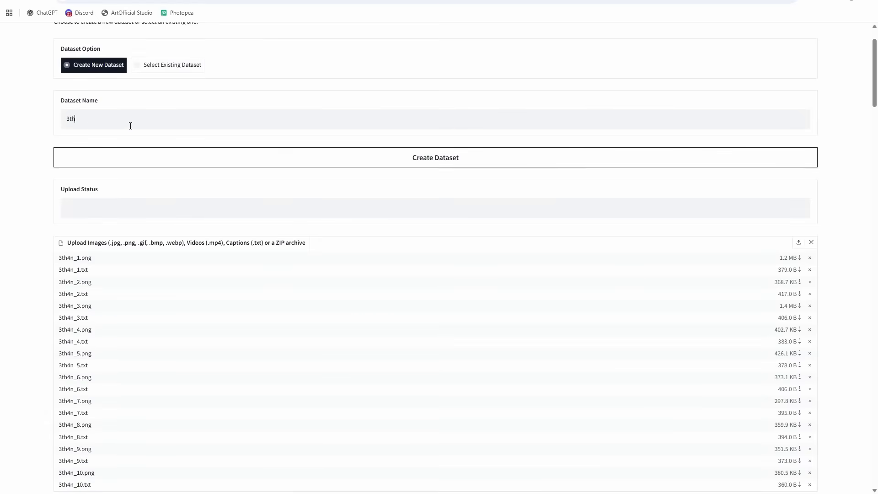
{"action": "type", "text": "4n_low_YT"}
{"action": "left_click", "coordinate": [357, 166]}
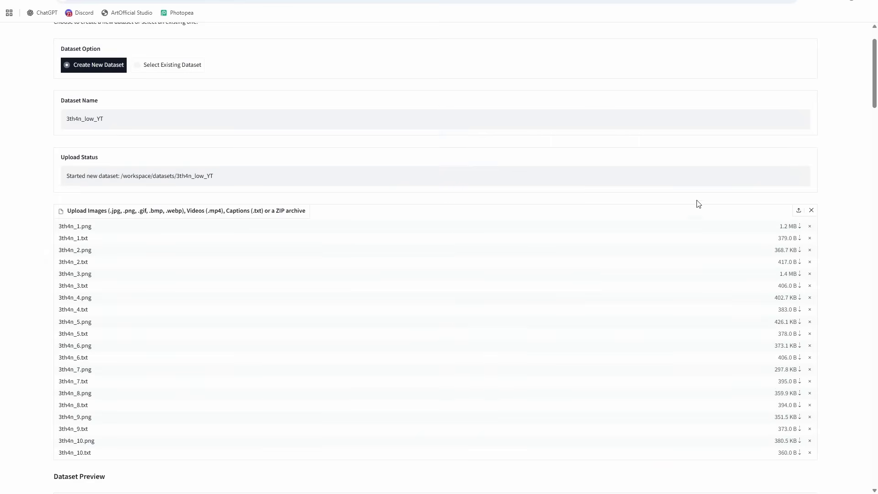
Step: Clear the old upload list and upload all ethan_dataset images and captions into 3th4n_low_YT
{"action": "scroll", "coordinate": [768, 192], "scroll_direction": "down", "scroll_amount": 1}
{"action": "left_click", "coordinate": [813, 164]}
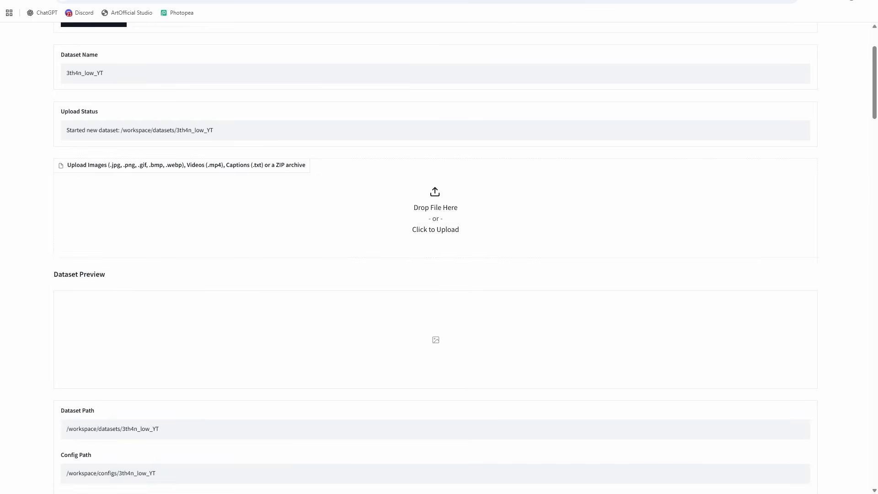
{"action": "key", "text": "alt+Tab"}
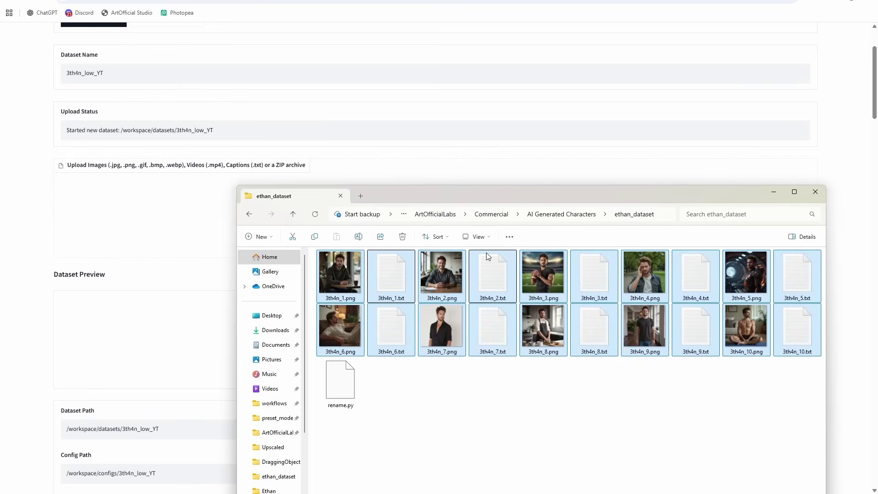
{"action": "left_click_drag", "start_coordinate": [494, 262], "coordinate": [124, 214]}
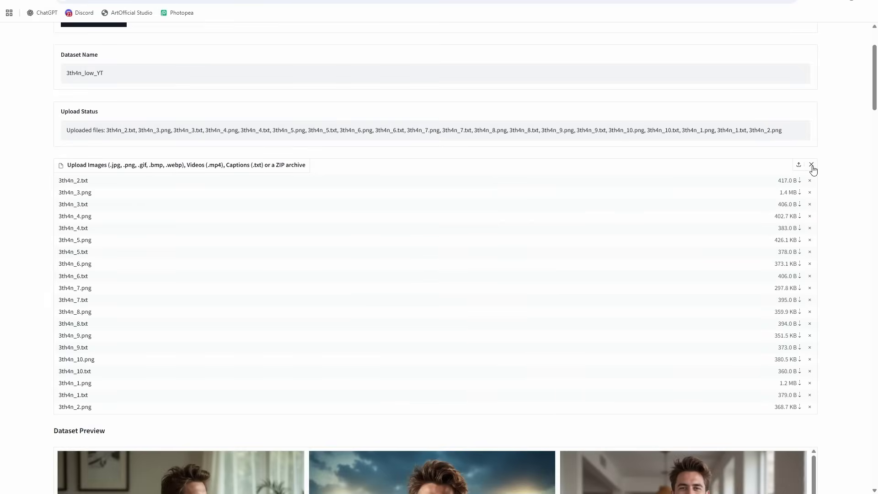
Step: Select the Wan2.2-T2V-A14B Low Noise model, trim the learning rate, and set LoRA rank to 6
{"action": "scroll", "coordinate": [39, 173], "scroll_direction": "down", "scroll_amount": 15}
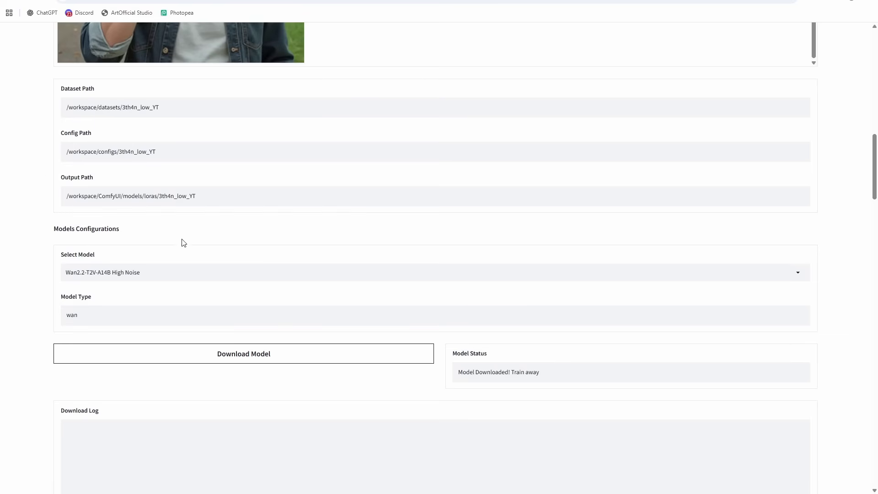
{"action": "left_click", "coordinate": [192, 271]}
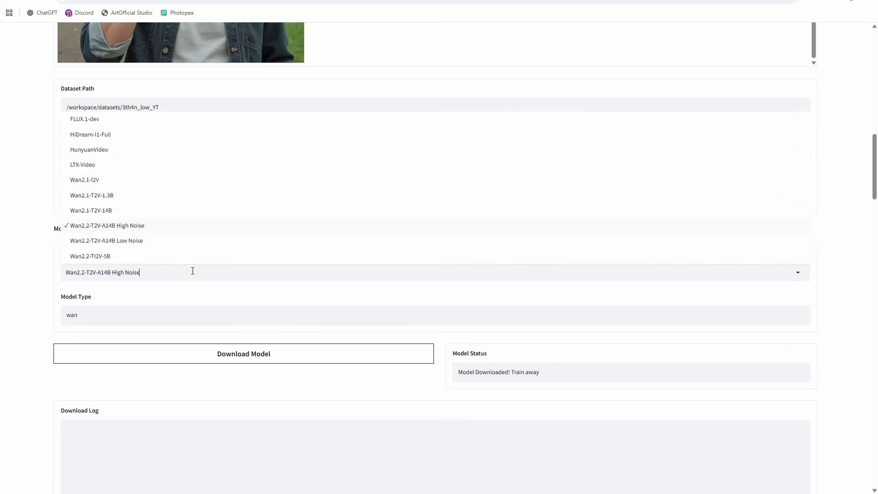
{"action": "left_click", "coordinate": [136, 241]}
{"action": "scroll", "coordinate": [502, 241], "scroll_direction": "down", "scroll_amount": 14}
{"action": "left_click", "coordinate": [502, 242]}
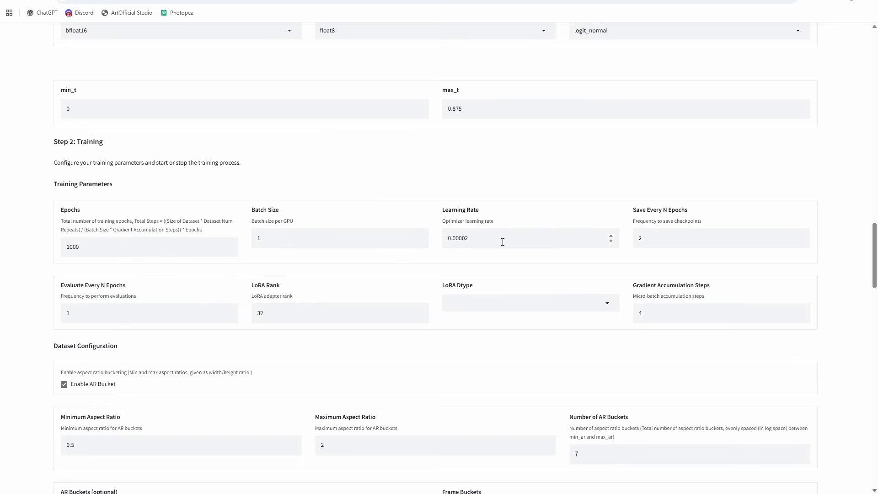
{"action": "key", "text": "BackSpace"}
{"action": "double_click", "coordinate": [260, 313]}
{"action": "type", "text": "6"}
Step: Trim Frame Buckets to [1,], keeping optimizer adamw_optimi and Blocks to Swap at 30
{"action": "scroll", "coordinate": [255, 252], "scroll_direction": "down", "scroll_amount": 6}
{"action": "left_click", "coordinate": [461, 255]}
{"action": "key", "text": "BackSpace"}
{"action": "key", "text": "BackSpace"}
{"action": "key", "text": "BackSpace"}
{"action": "scroll", "coordinate": [475, 224], "scroll_direction": "down", "scroll_amount": 2}
{"action": "left_click", "coordinate": [105, 305]}
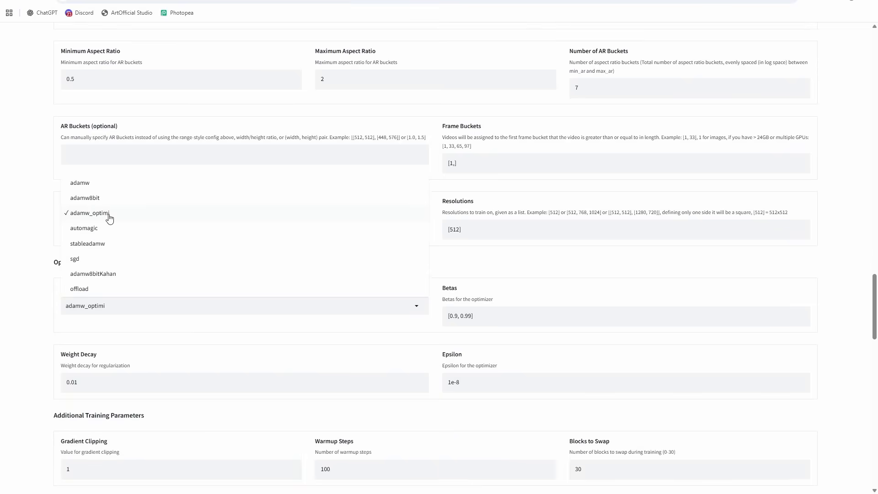
{"action": "scroll", "coordinate": [596, 285], "scroll_direction": "down", "scroll_amount": 4}
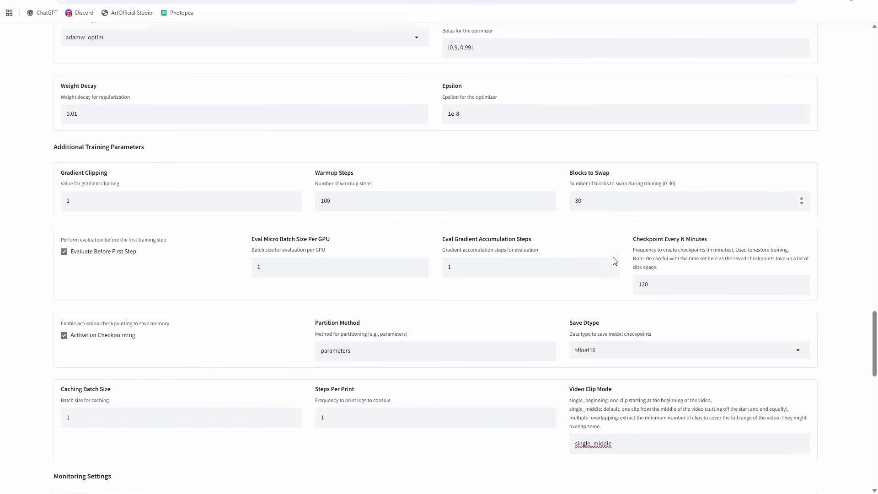
{"action": "scroll", "coordinate": [615, 262], "scroll_direction": "down", "scroll_amount": 2}
{"action": "left_click_drag", "start_coordinate": [584, 195], "coordinate": [564, 196]}
{"action": "left_click", "coordinate": [574, 194]}
{"action": "left_click", "coordinate": [564, 196]}
{"action": "scroll", "coordinate": [355, 201], "scroll_direction": "down", "scroll_amount": 2}
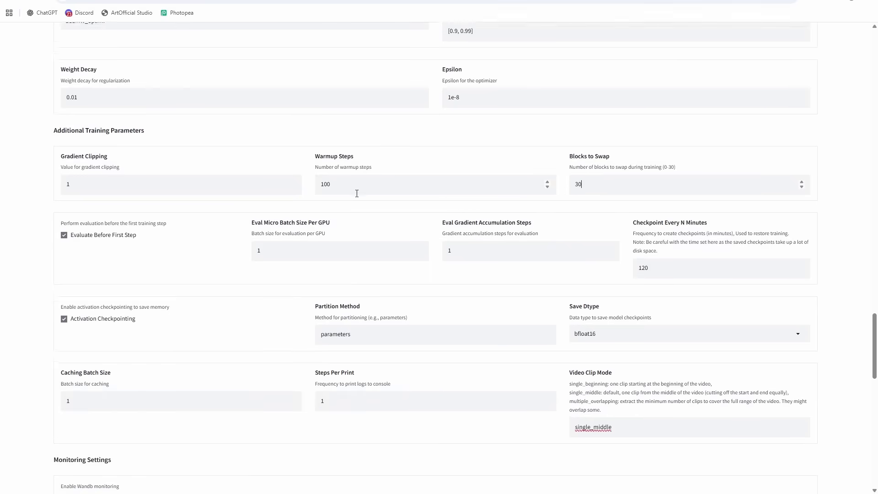
{"action": "scroll", "coordinate": [368, 193], "scroll_direction": "up", "scroll_amount": 20}
{"action": "scroll", "coordinate": [370, 191], "scroll_direction": "down", "scroll_amount": 20}
{"action": "scroll", "coordinate": [372, 189], "scroll_direction": "down", "scroll_amount": 5}
{"action": "scroll", "coordinate": [415, 188], "scroll_direction": "up", "scroll_amount": 8}
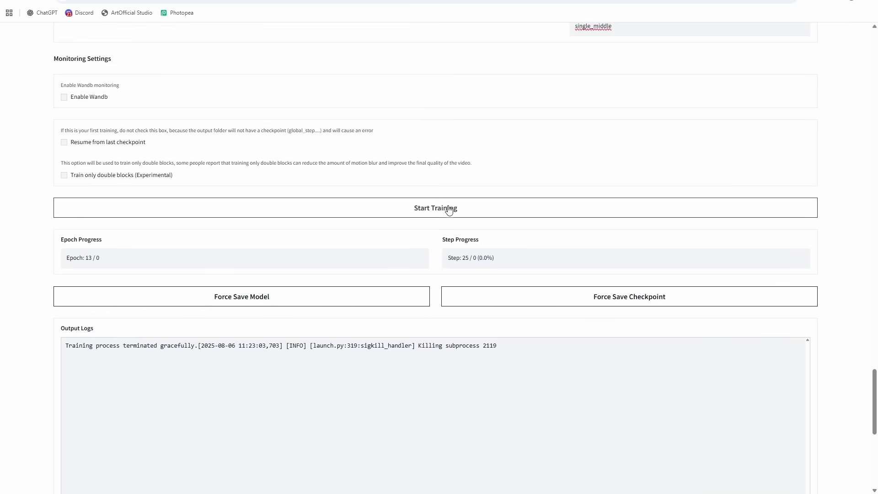
Step: Launch the low-noise training, fix the Frame Buckets parse error, and restart it successfully
{"action": "left_click", "coordinate": [449, 212]}
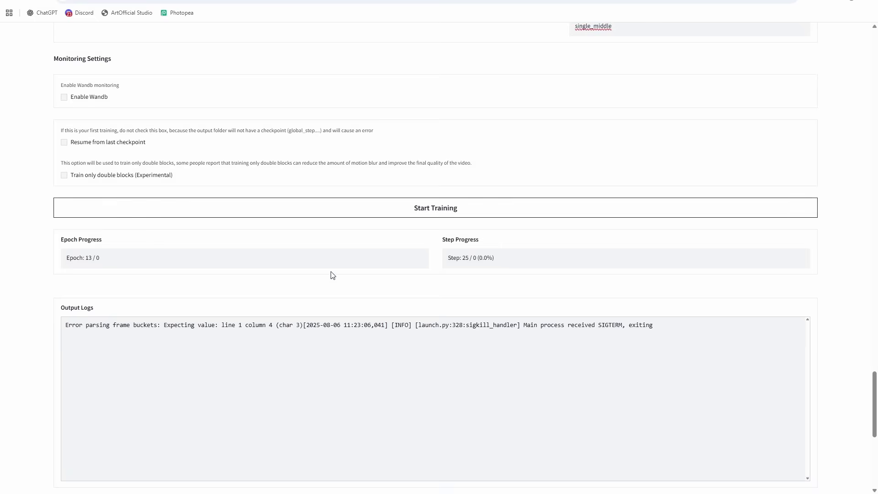
{"action": "scroll", "coordinate": [320, 276], "scroll_direction": "up", "scroll_amount": 10}
{"action": "left_click", "coordinate": [454, 118]}
{"action": "scroll", "coordinate": [466, 101], "scroll_direction": "down", "scroll_amount": 15}
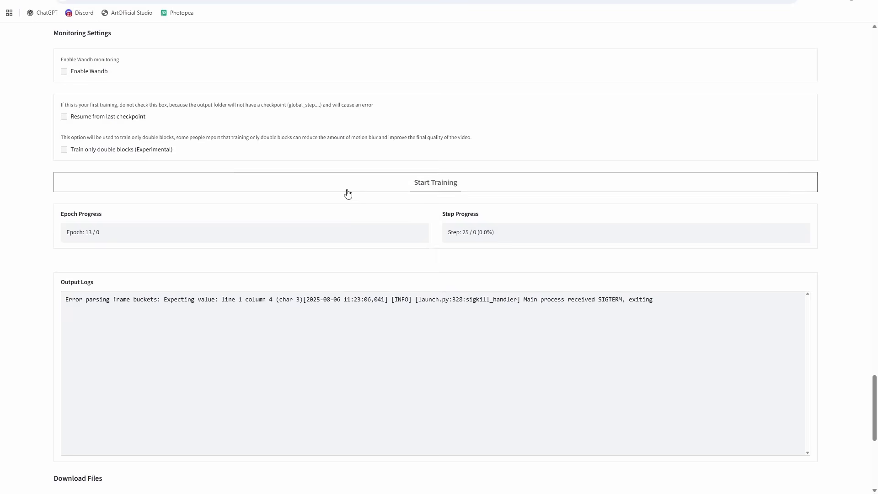
{"action": "left_click", "coordinate": [402, 183]}
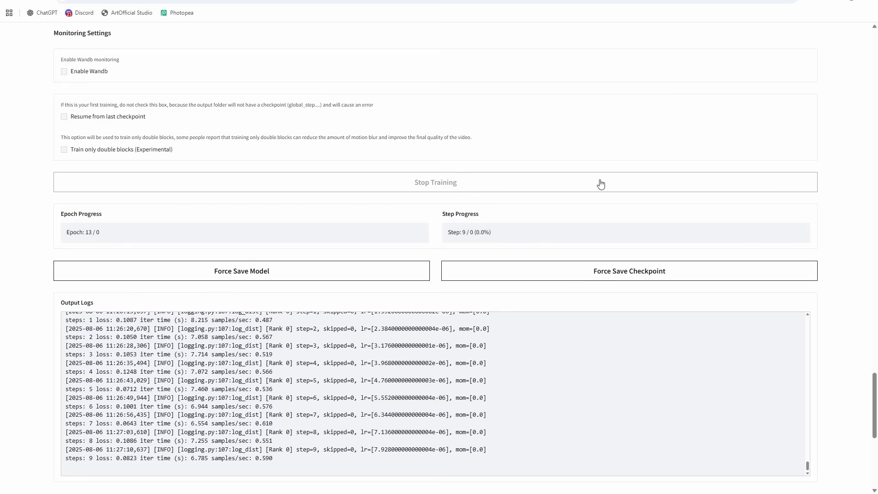
{"action": "scroll", "coordinate": [239, 169], "scroll_direction": "up", "scroll_amount": 3}
{"action": "scroll", "coordinate": [190, 177], "scroll_direction": "down", "scroll_amount": 2}
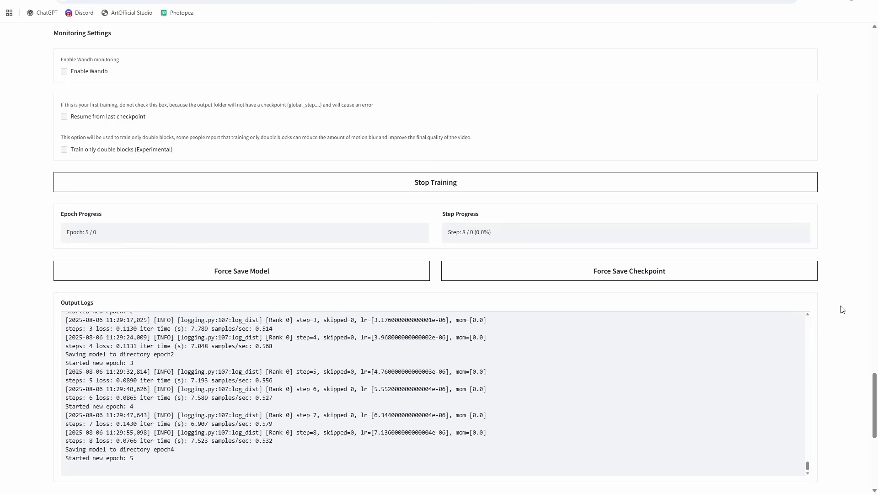
Step: Force-save a global_step10 checkpoint to 3th4n_low_YT, then stop the training
{"action": "scroll", "coordinate": [843, 310], "scroll_direction": "up", "scroll_amount": 3}
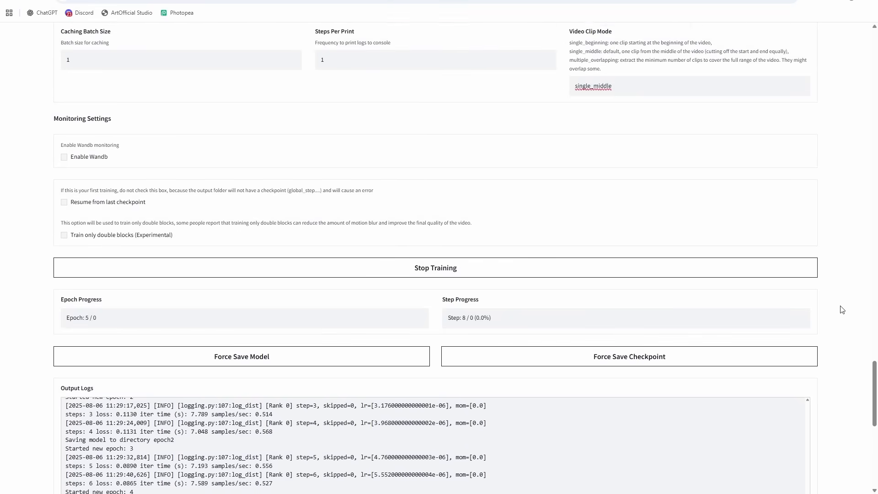
{"action": "scroll", "coordinate": [846, 312], "scroll_direction": "down", "scroll_amount": 1}
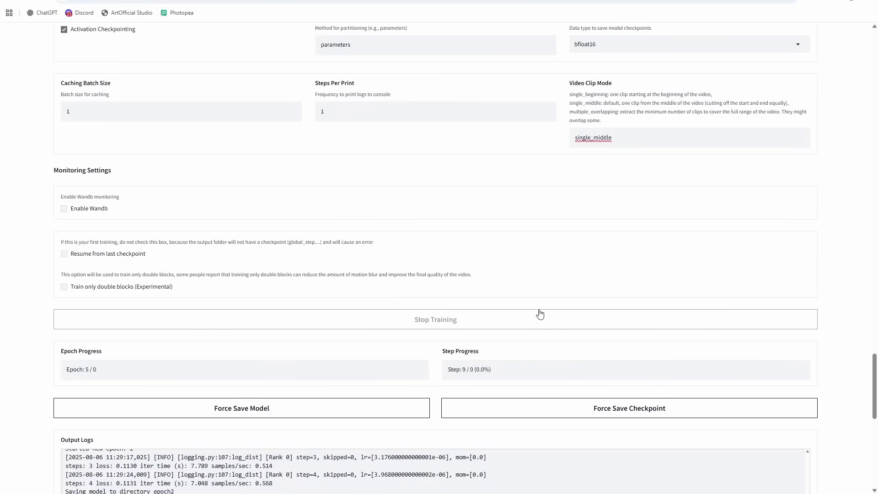
{"action": "left_click", "coordinate": [591, 407]}
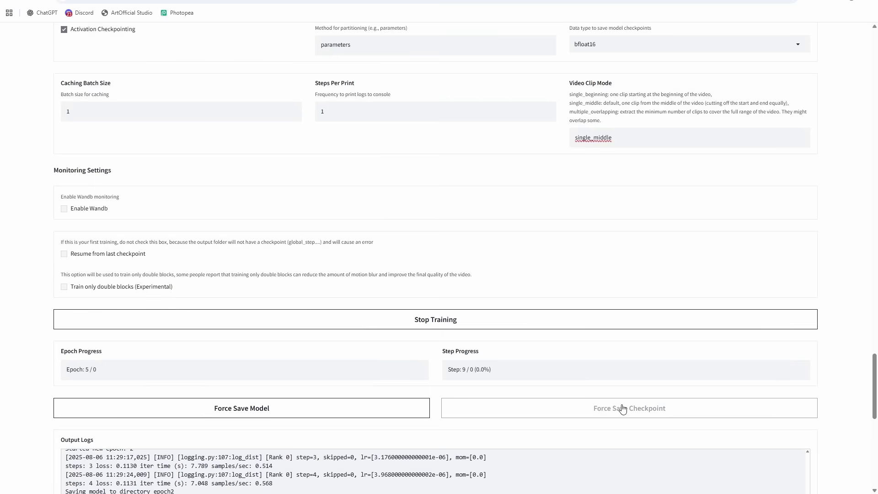
{"action": "scroll", "coordinate": [598, 393], "scroll_direction": "down", "scroll_amount": 4}
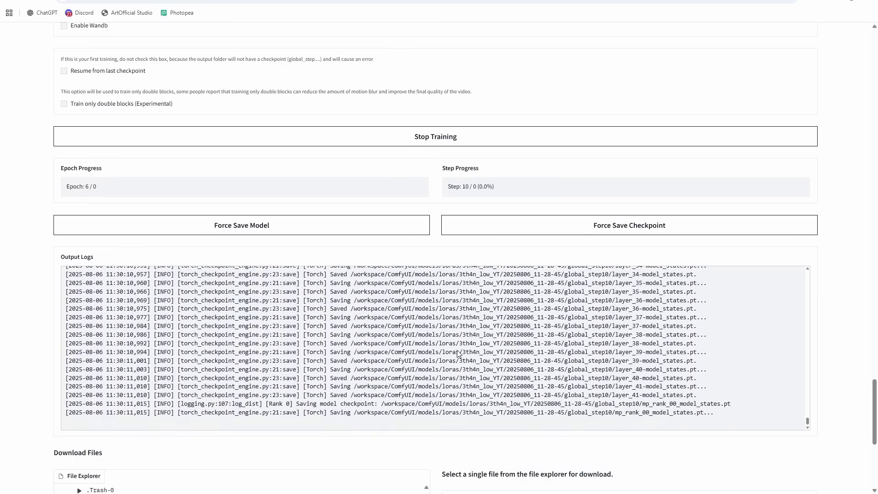
{"action": "scroll", "coordinate": [383, 329], "scroll_direction": "up", "scroll_amount": 1}
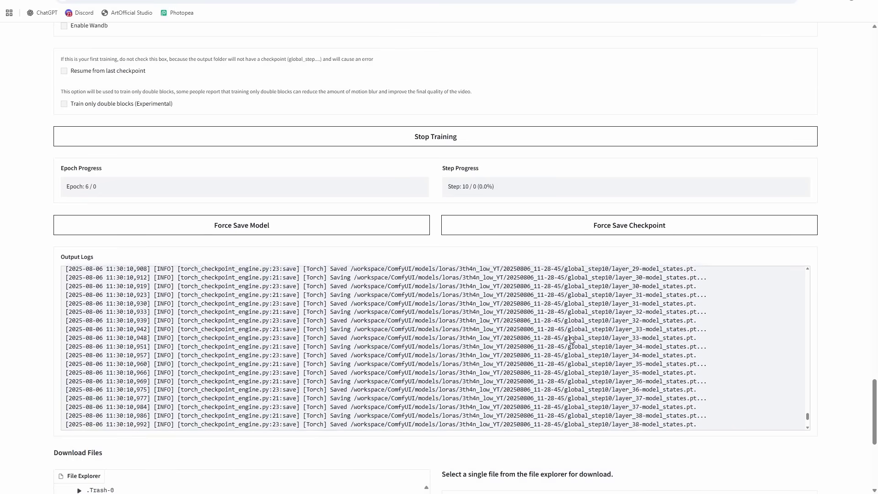
{"action": "scroll", "coordinate": [840, 221], "scroll_direction": "up", "scroll_amount": 1}
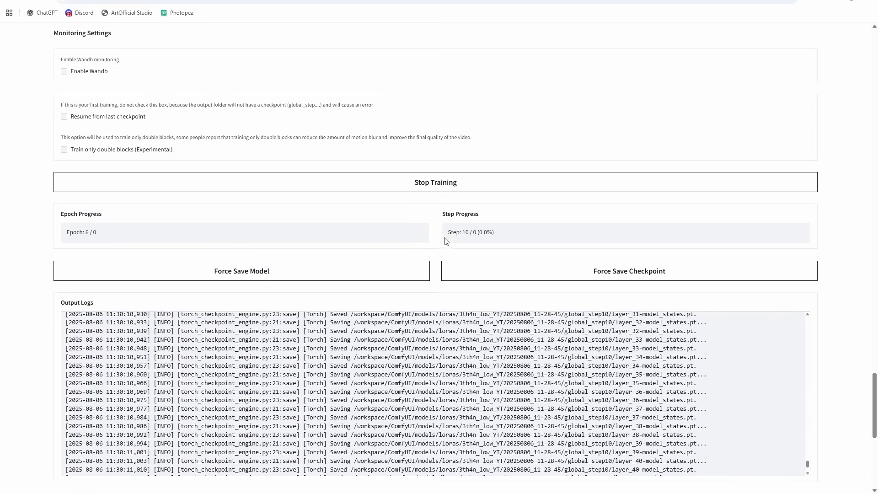
{"action": "left_click", "coordinate": [420, 185]}
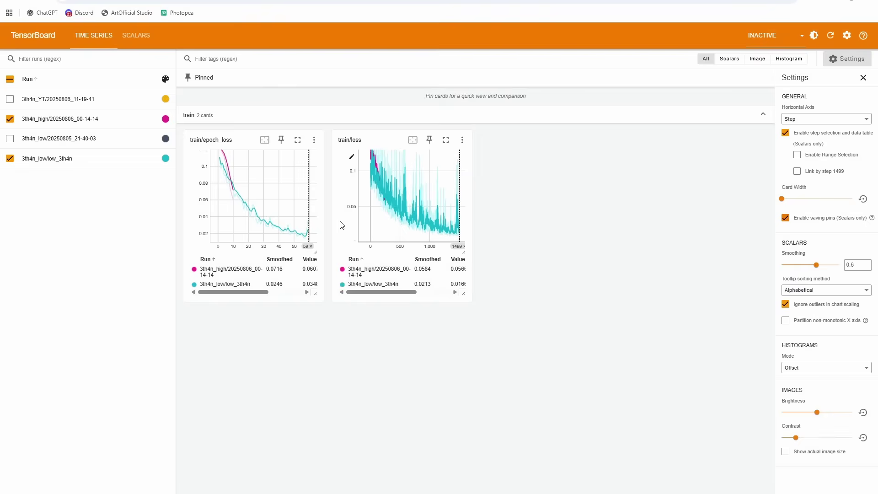
Step: Close TensorBoard's settings panel to compare the 3th4n_high and 3th4n_low epoch loss curves
{"action": "left_click", "coordinate": [863, 77]}
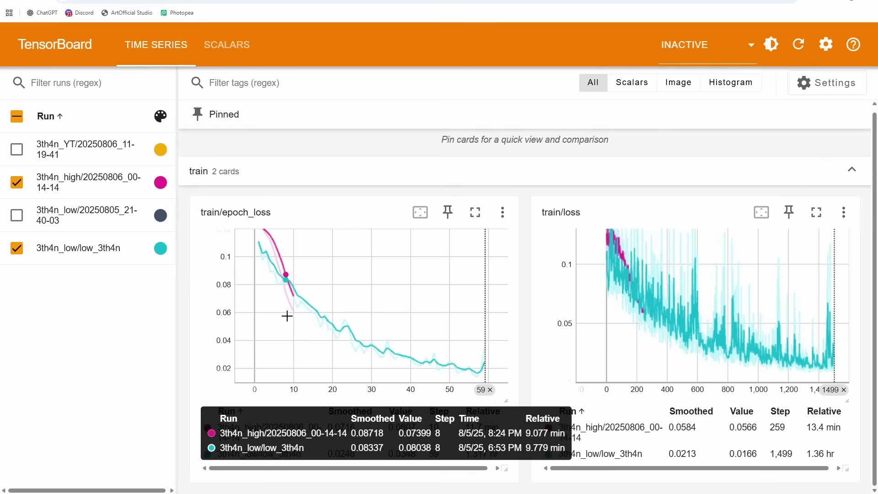
Step: Start downloading Wan 2.2 Native with Qwen-Image Distill Full deselected in Model Downloader
{"action": "key", "text": "ctrl+Tab"}
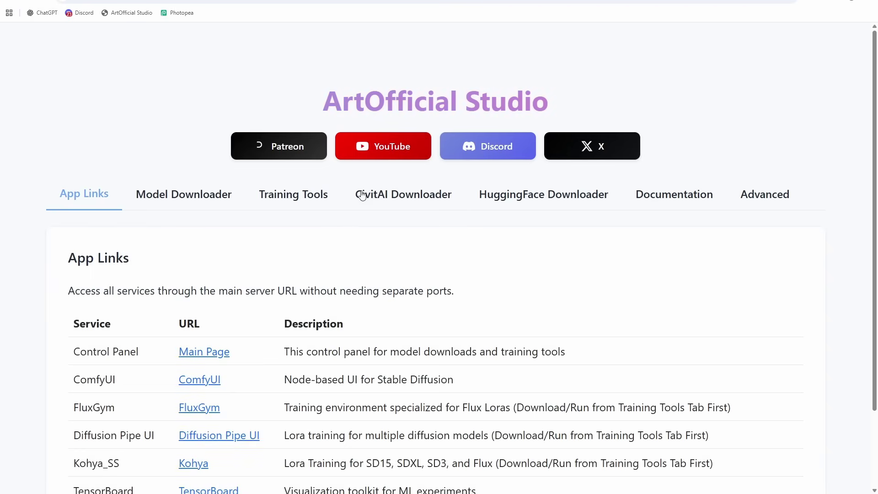
{"action": "key", "text": "ctrl+minus"}
{"action": "key", "text": "ctrl+minus"}
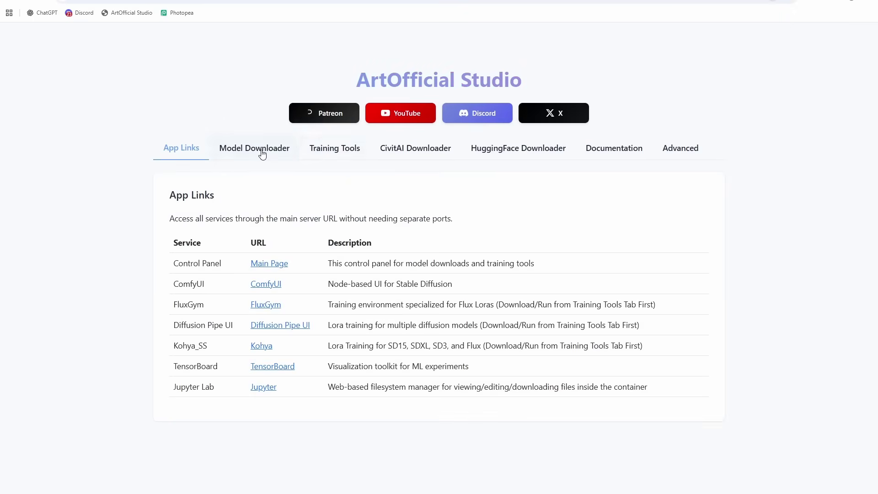
{"action": "left_click", "coordinate": [262, 153]}
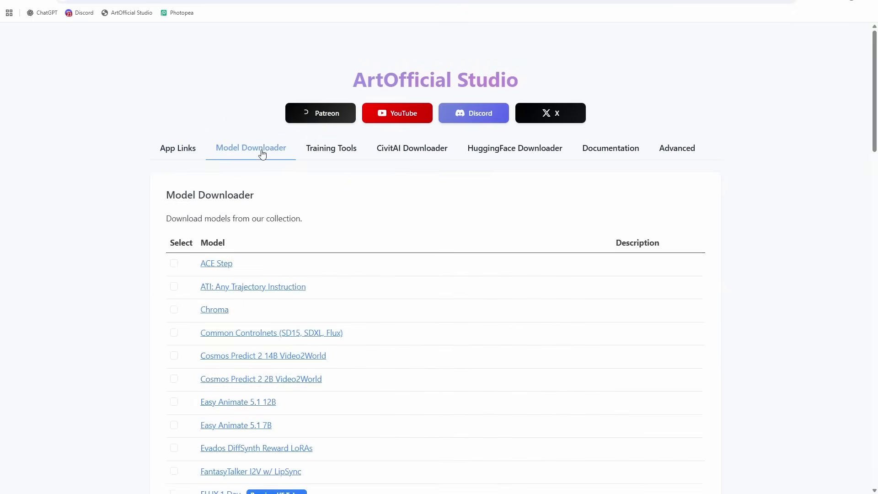
{"action": "scroll", "coordinate": [294, 202], "scroll_direction": "down", "scroll_amount": 3}
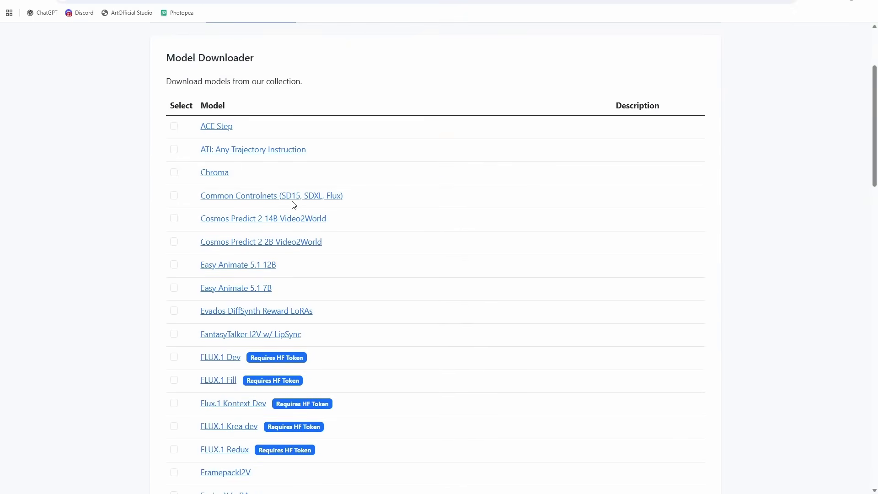
{"action": "scroll", "coordinate": [293, 205], "scroll_direction": "down", "scroll_amount": 12}
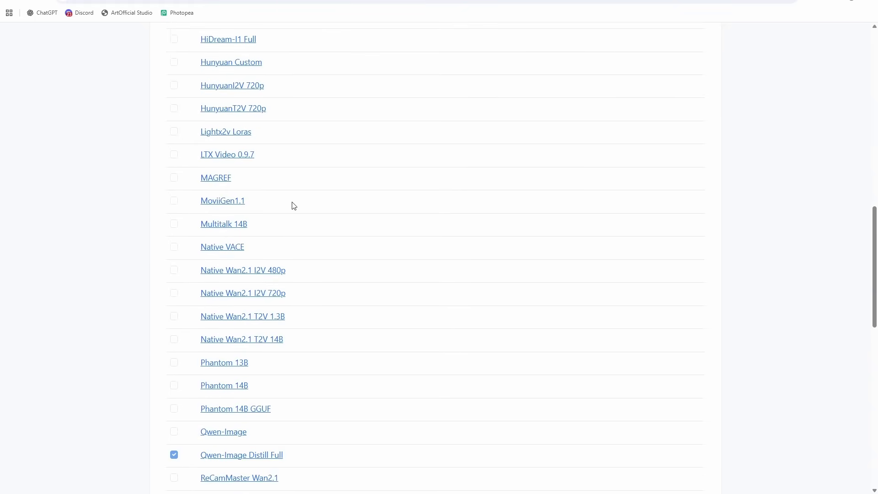
{"action": "scroll", "coordinate": [293, 205], "scroll_direction": "down", "scroll_amount": 7}
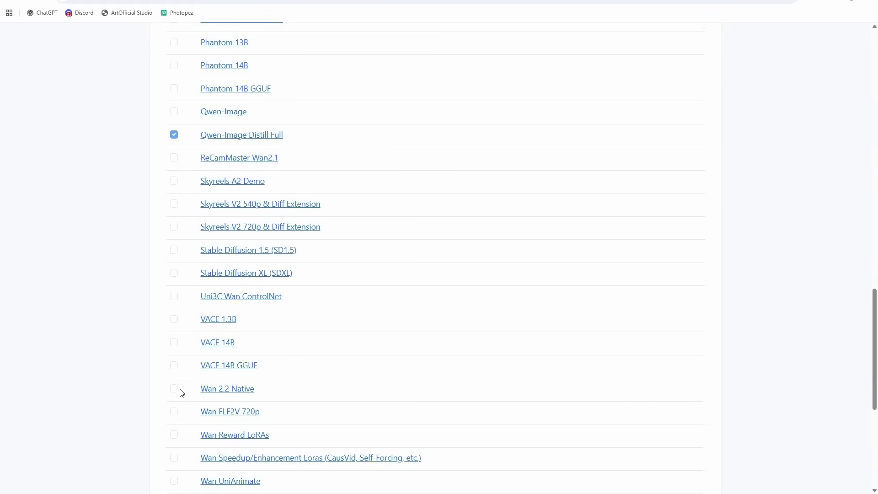
{"action": "left_click", "coordinate": [174, 388]}
{"action": "scroll", "coordinate": [247, 279], "scroll_direction": "down", "scroll_amount": 2}
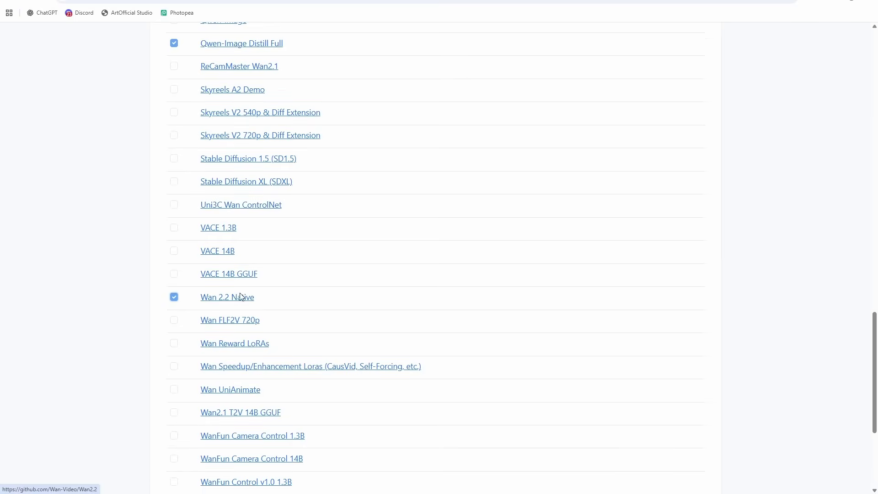
{"action": "left_click", "coordinate": [174, 43]}
{"action": "scroll", "coordinate": [199, 145], "scroll_direction": "up", "scroll_amount": 15}
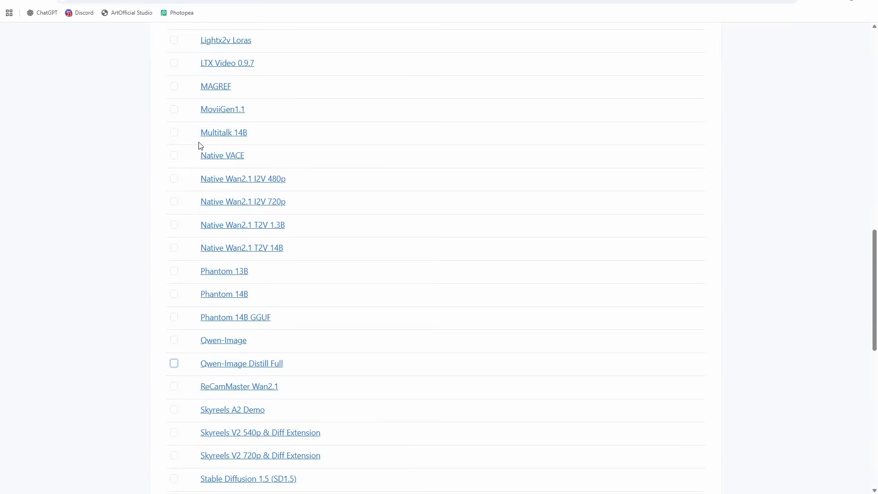
{"action": "scroll", "coordinate": [200, 145], "scroll_direction": "down", "scroll_amount": 15}
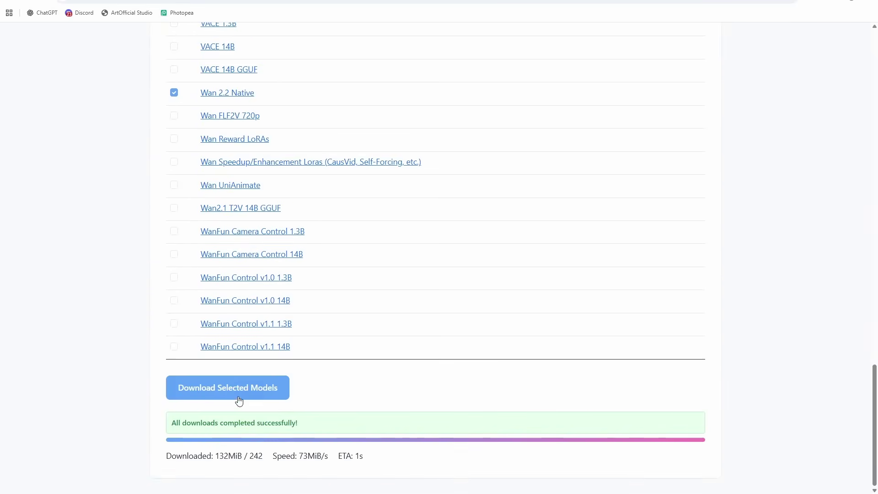
{"action": "left_click", "coordinate": [232, 396]}
Step: Go to the App Links page of ArtOfficial Studio
{"action": "scroll", "coordinate": [190, 249], "scroll_direction": "up", "scroll_amount": 15}
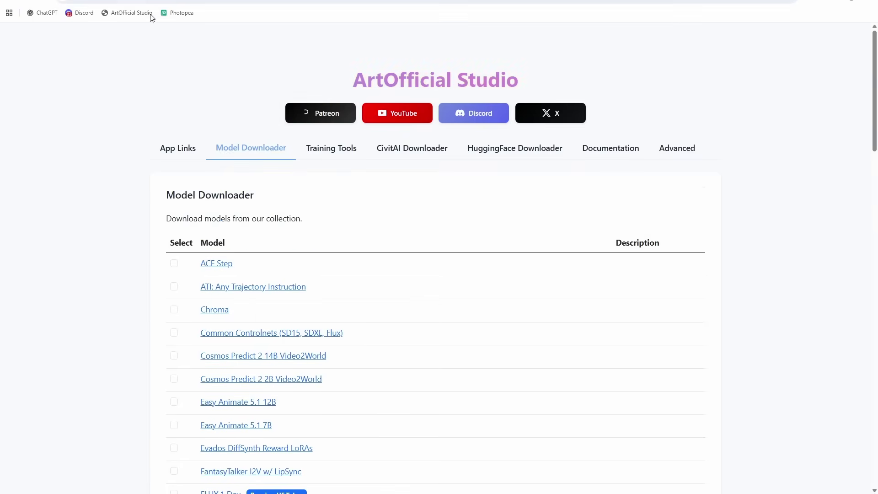
{"action": "scroll", "coordinate": [275, 102], "scroll_direction": "down", "scroll_amount": 17}
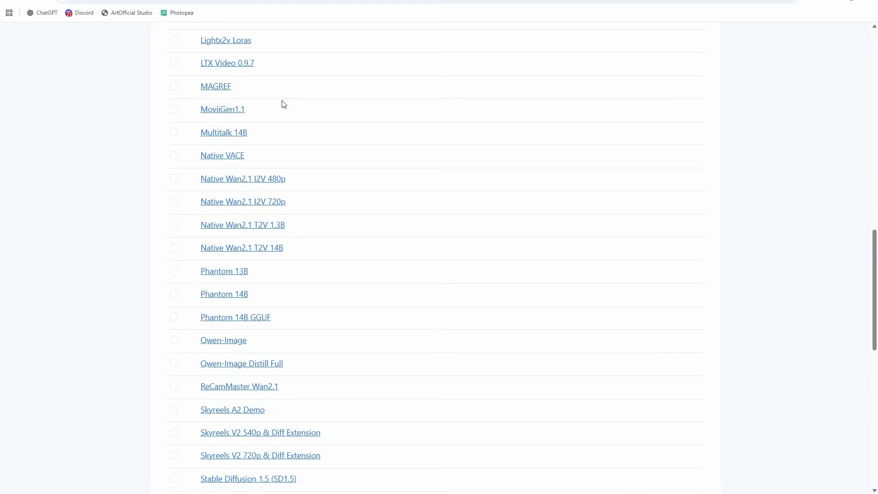
{"action": "scroll", "coordinate": [284, 104], "scroll_direction": "down", "scroll_amount": 4}
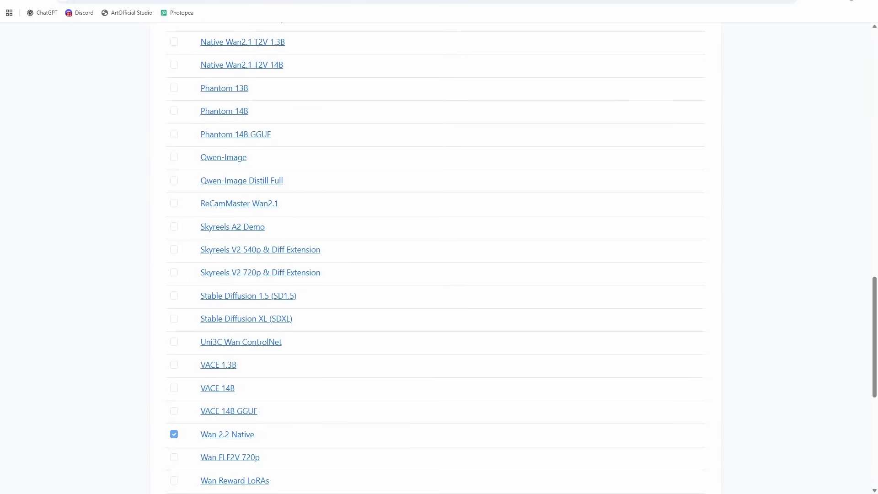
{"action": "scroll", "coordinate": [195, 129], "scroll_direction": "up", "scroll_amount": 20}
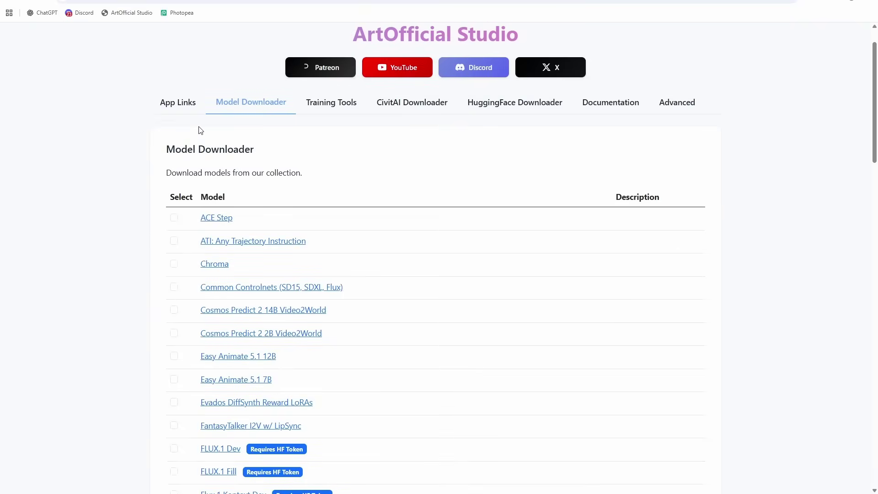
{"action": "left_click", "coordinate": [176, 104]}
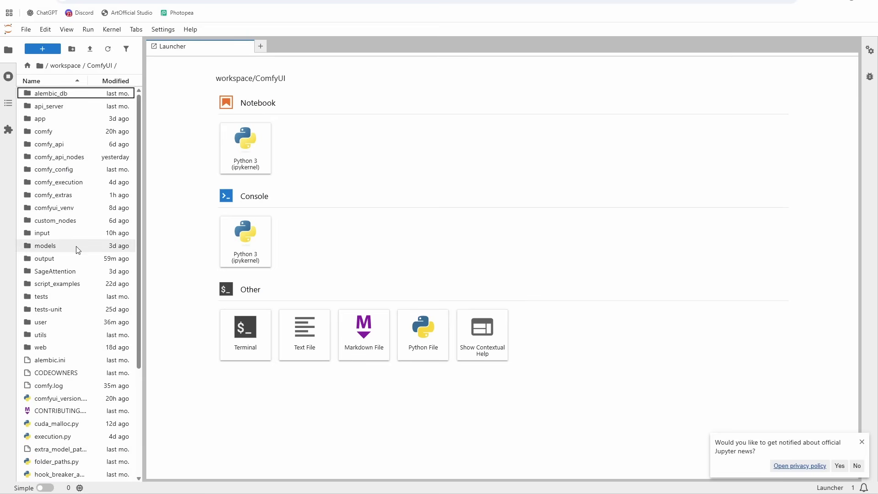
Step: Browse to models/loras and inspect the 3th4n_low_YT and 3th4n_YT LoRA folders
{"action": "double_click", "coordinate": [73, 248]}
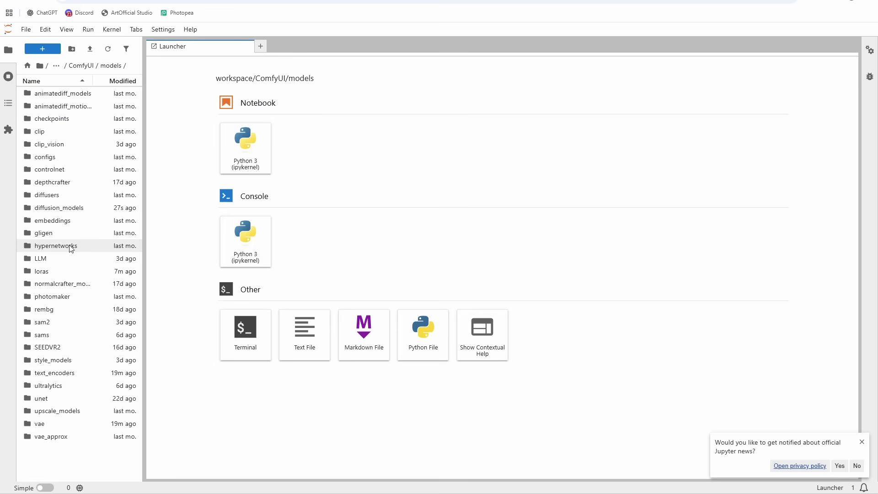
{"action": "double_click", "coordinate": [53, 269]}
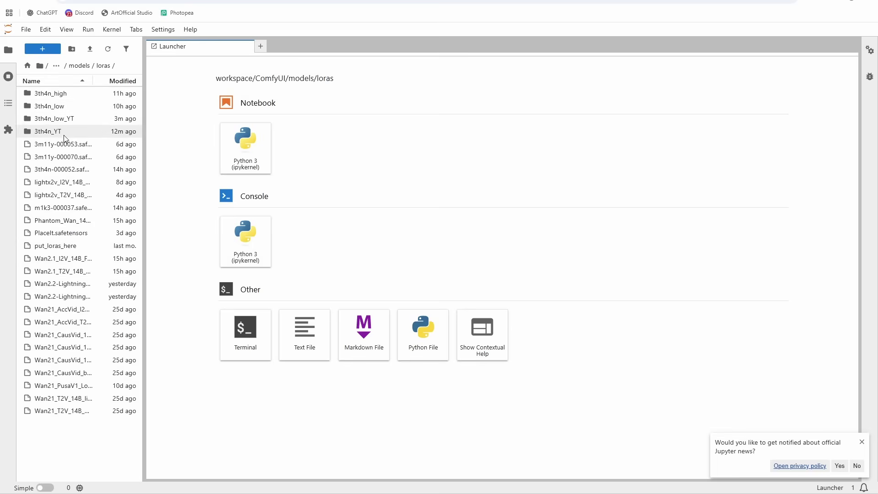
{"action": "double_click", "coordinate": [54, 118]}
{"action": "left_click", "coordinate": [75, 65]}
{"action": "right_click", "coordinate": [64, 120]}
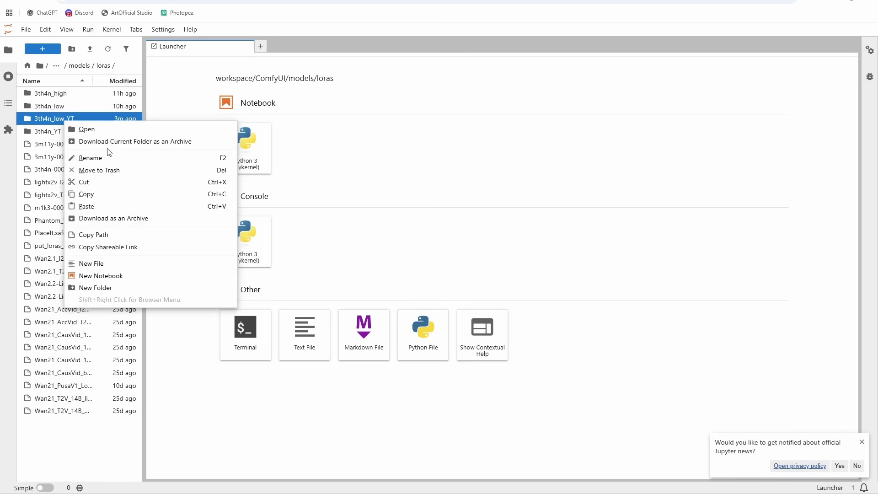
{"action": "left_click", "coordinate": [52, 132]}
{"action": "right_click", "coordinate": [52, 131]}
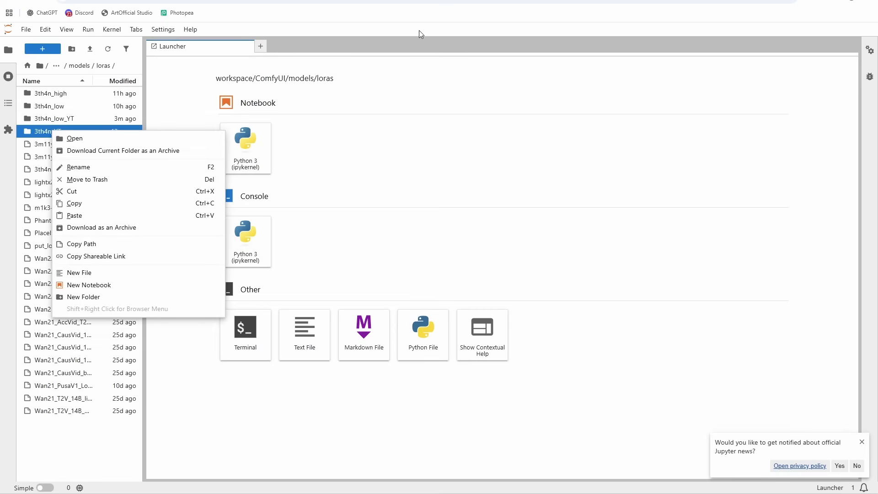
{"action": "left_click", "coordinate": [321, 28]}
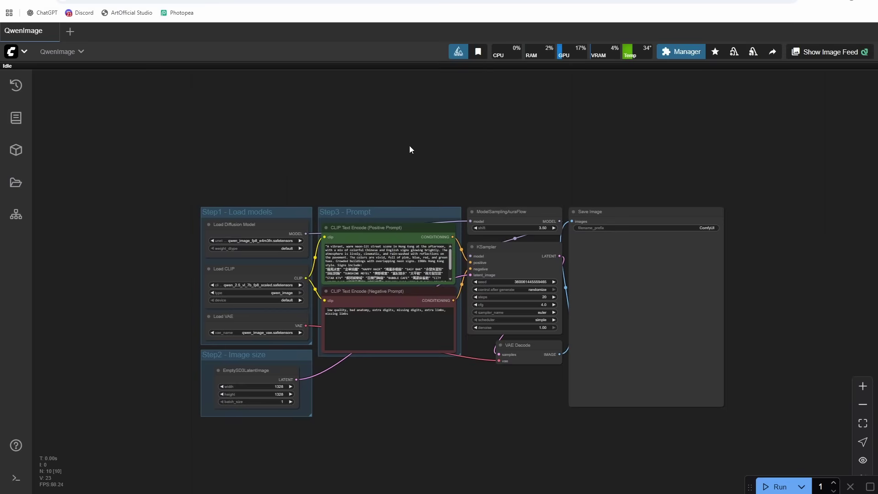
Step: Zoom and pan the ComfyUI canvas to frame the QwenImage workflow nodes
{"action": "scroll", "coordinate": [427, 175], "scroll_direction": "up", "scroll_amount": 2}
{"action": "scroll", "coordinate": [428, 178], "scroll_direction": "down", "scroll_amount": 1}
{"action": "left_click_drag", "start_coordinate": [427, 177], "coordinate": [424, 115]}
{"action": "scroll", "coordinate": [424, 114], "scroll_direction": "up", "scroll_amount": 1}
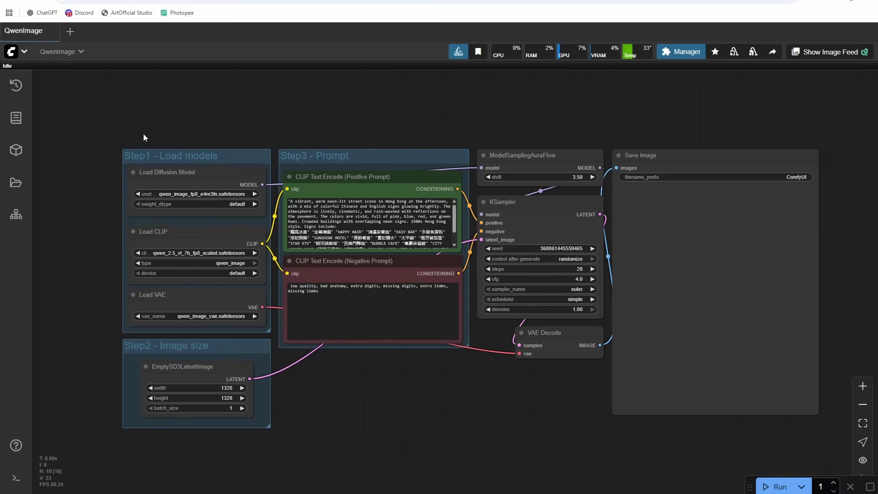
Step: Search saved workflows for 'wan' and load Wan22T2V_Native.json
{"action": "left_click", "coordinate": [16, 183]}
{"action": "left_click", "coordinate": [59, 113]}
{"action": "type", "text": "wan22"}
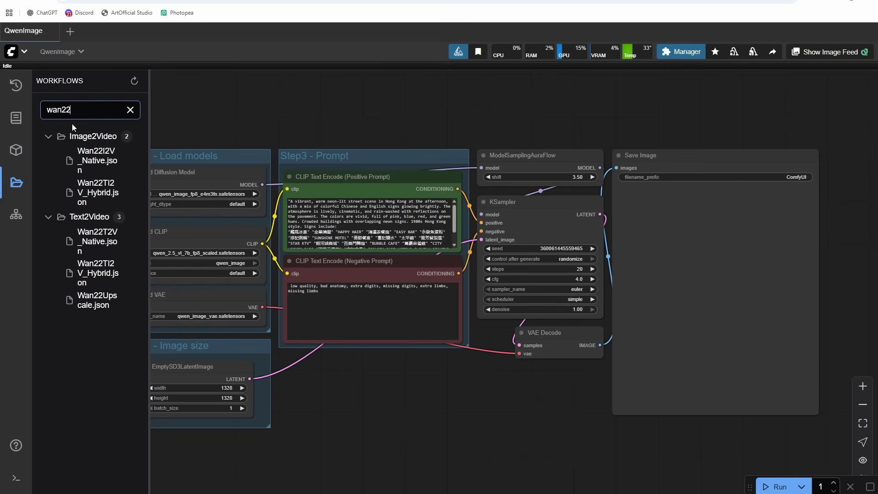
{"action": "left_click", "coordinate": [123, 229]}
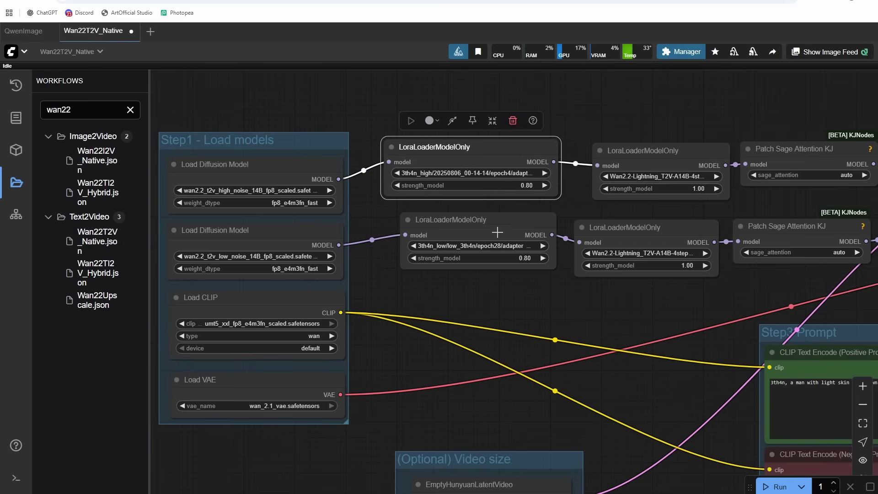
Step: Toggle bypass on both Lightning LoRA nodes and back on, leaving them active and repositioned
{"action": "left_click", "coordinate": [493, 236]}
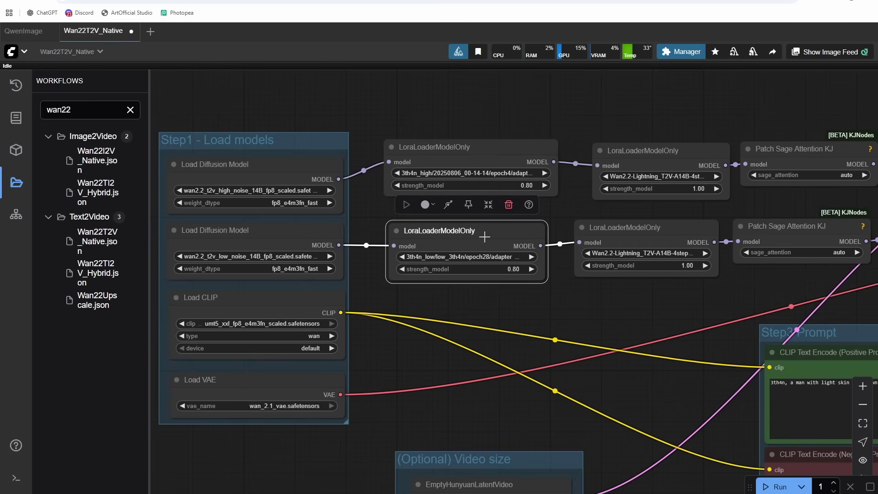
{"action": "left_click_drag", "start_coordinate": [633, 227], "coordinate": [623, 238]}
{"action": "left_click", "coordinate": [619, 211]}
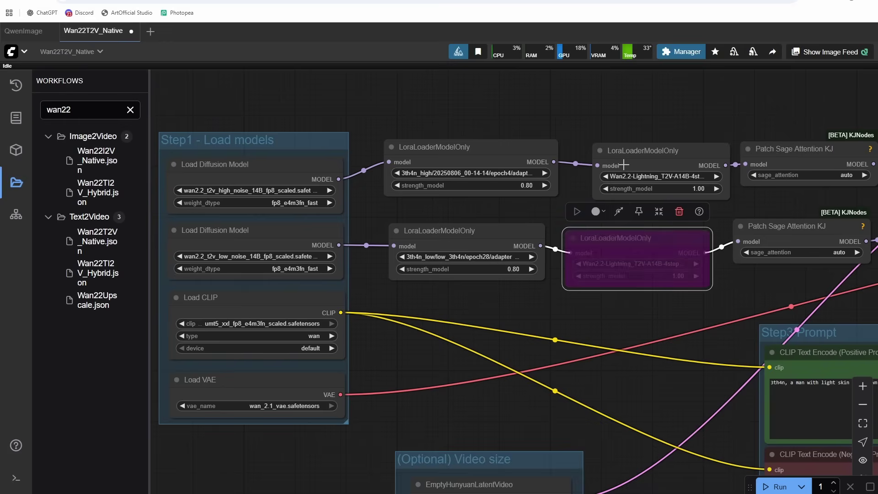
{"action": "left_click", "coordinate": [628, 162]}
{"action": "left_click", "coordinate": [642, 124]}
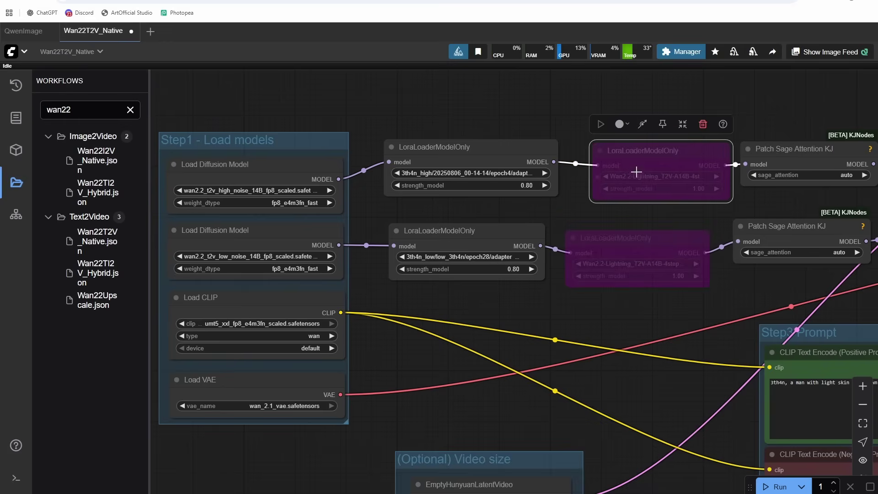
{"action": "left_click", "coordinate": [643, 124]}
{"action": "scroll", "coordinate": [755, 288], "scroll_direction": "right", "scroll_amount": 10}
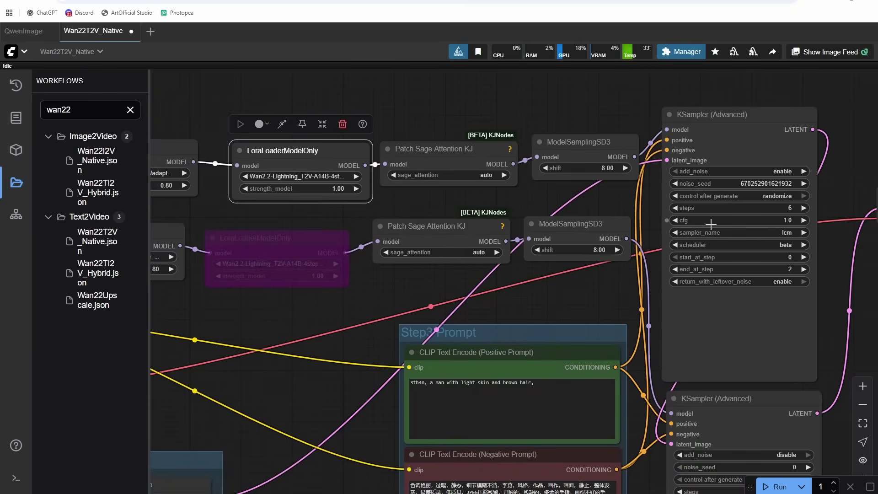
{"action": "scroll", "coordinate": [710, 224], "scroll_direction": "left", "scroll_amount": 3}
{"action": "left_click", "coordinate": [400, 256]}
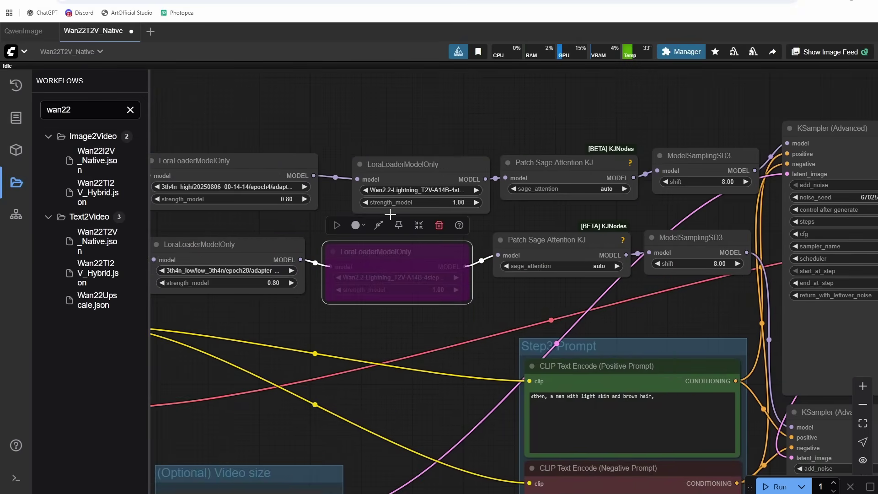
{"action": "left_click", "coordinate": [379, 225]}
{"action": "scroll", "coordinate": [537, 233], "scroll_direction": "left", "scroll_amount": 5}
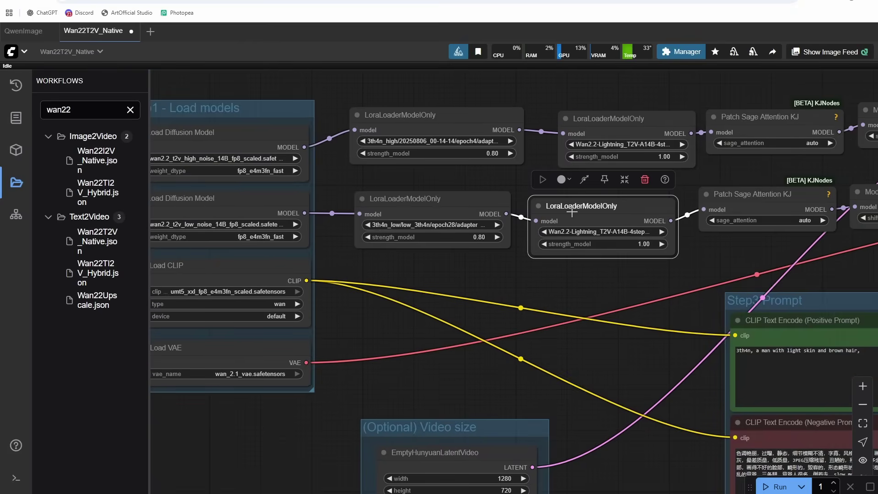
{"action": "left_click_drag", "start_coordinate": [571, 211], "coordinate": [587, 194]}
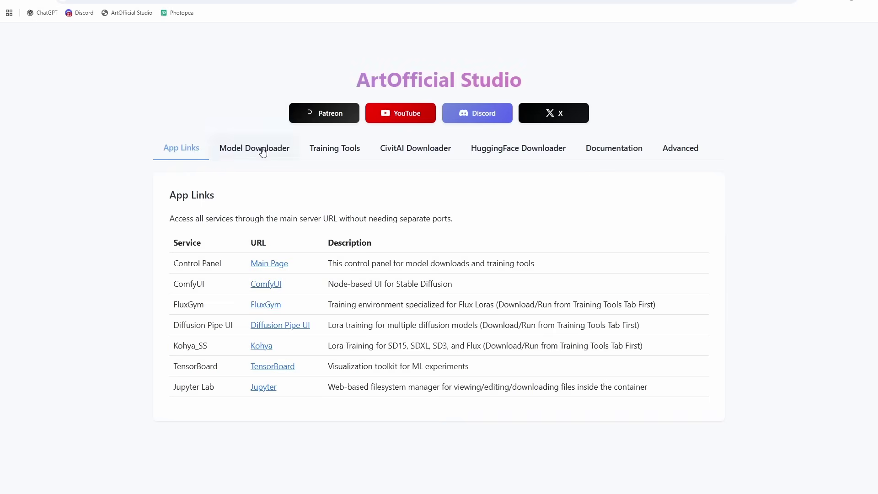
Step: Mark Lightx2v Loras for download in the Model Downloader list
{"action": "left_click", "coordinate": [259, 148]}
{"action": "scroll", "coordinate": [262, 315], "scroll_direction": "down", "scroll_amount": 8}
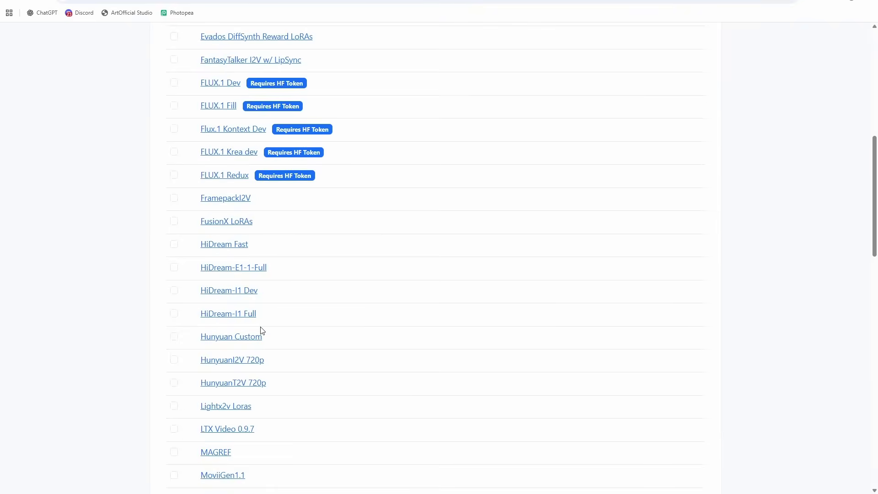
{"action": "scroll", "coordinate": [251, 320], "scroll_direction": "up", "scroll_amount": 2}
{"action": "scroll", "coordinate": [218, 253], "scroll_direction": "down", "scroll_amount": 8}
{"action": "scroll", "coordinate": [218, 253], "scroll_direction": "up", "scroll_amount": 1}
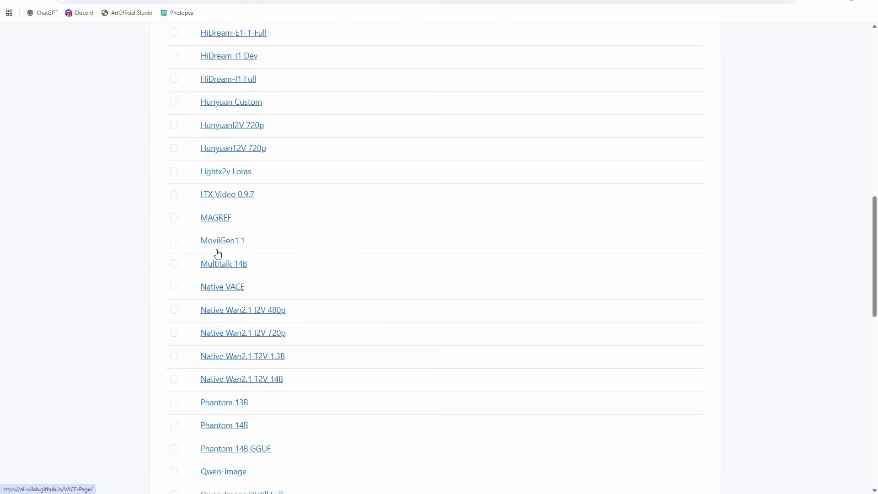
{"action": "left_click", "coordinate": [174, 177]}
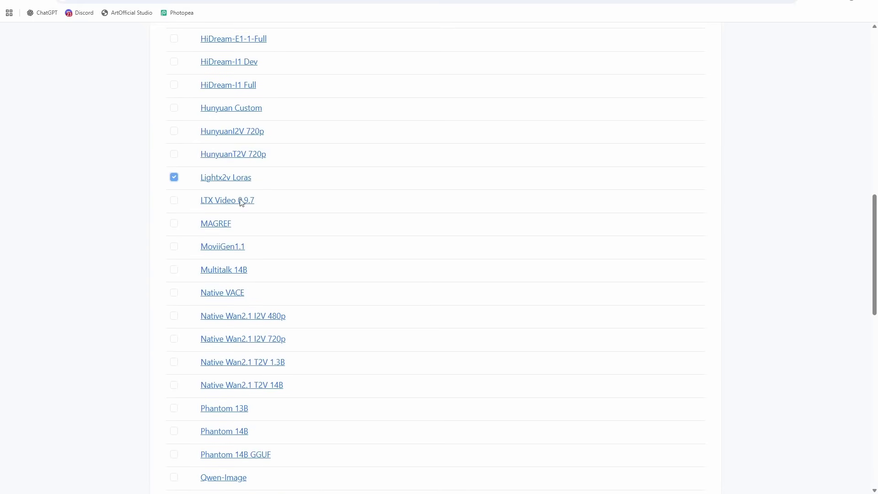
{"action": "scroll", "coordinate": [283, 182], "scroll_direction": "up", "scroll_amount": 5}
{"action": "scroll", "coordinate": [308, 210], "scroll_direction": "down", "scroll_amount": 1}
{"action": "scroll", "coordinate": [320, 317], "scroll_direction": "up", "scroll_amount": 10}
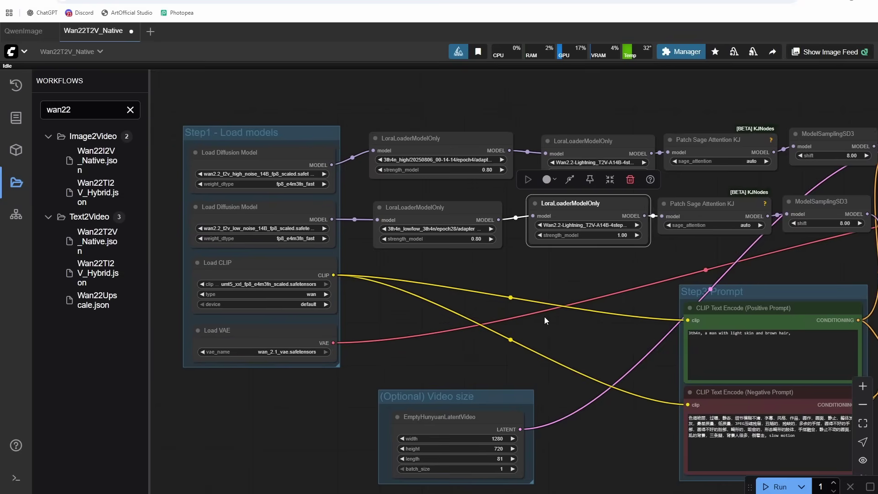
Step: Remove the trailing comma so the positive prompt ends with 'brown hair'
{"action": "scroll", "coordinate": [441, 282], "scroll_direction": "up", "scroll_amount": 5}
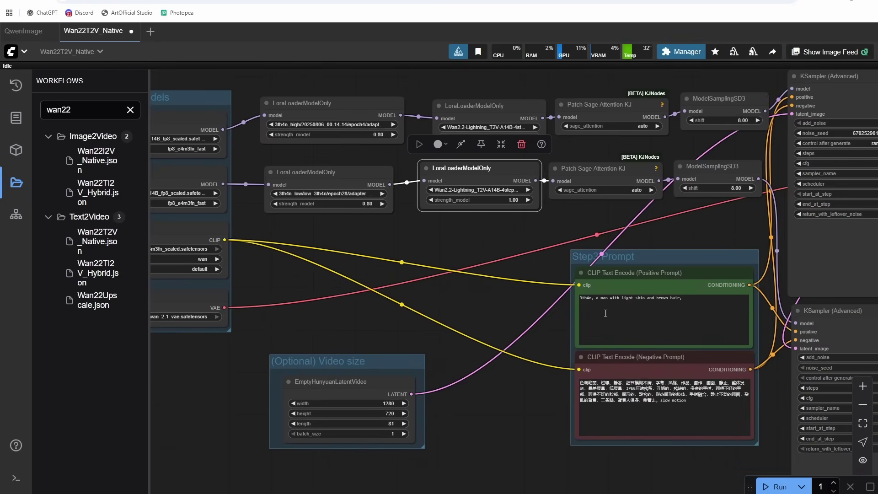
{"action": "left_click_drag", "start_coordinate": [423, 287], "coordinate": [385, 279]}
{"action": "left_click", "coordinate": [673, 280]}
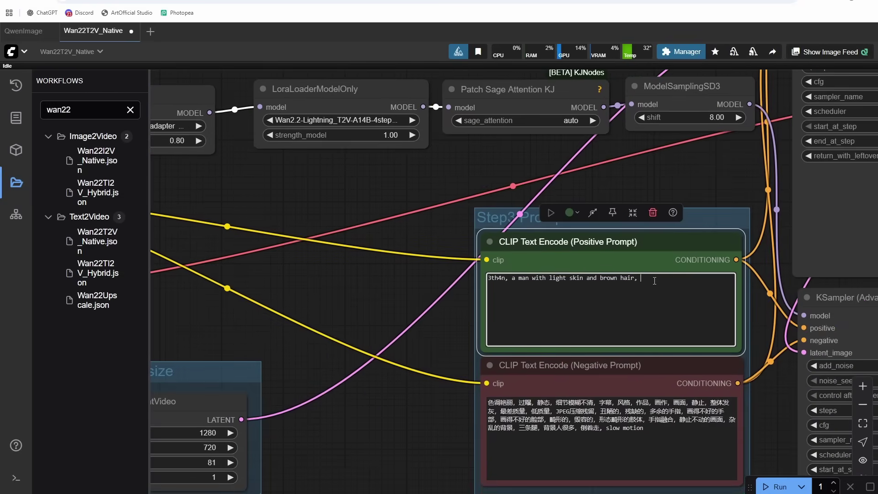
{"action": "key", "text": "BackSpace"}
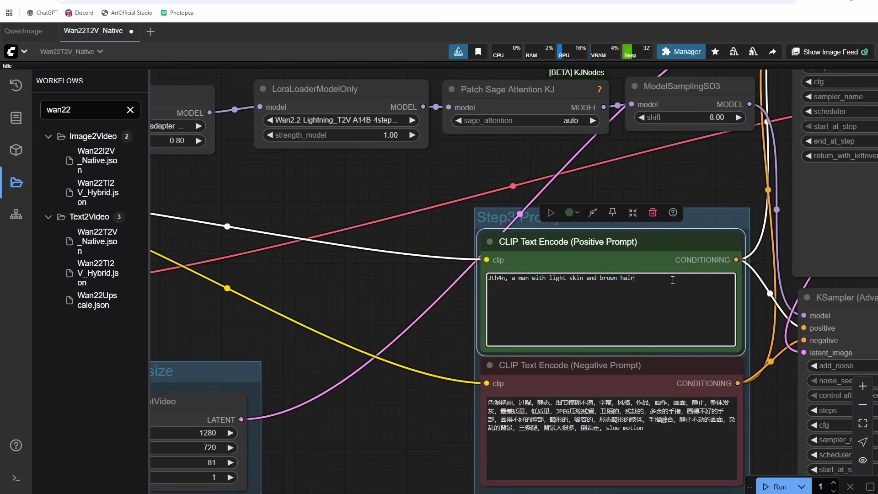
Step: Switch the high-noise LoraLoaderModelOnly to the epoch8 3th4n LoRA
{"action": "scroll", "coordinate": [263, 192], "scroll_direction": "down", "scroll_amount": 4}
{"action": "scroll", "coordinate": [519, 276], "scroll_direction": "up", "scroll_amount": 4}
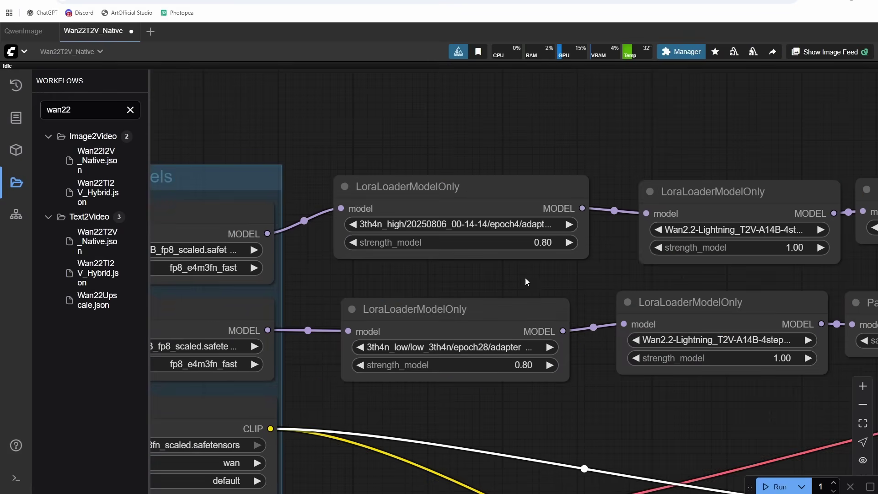
{"action": "left_click", "coordinate": [508, 225]}
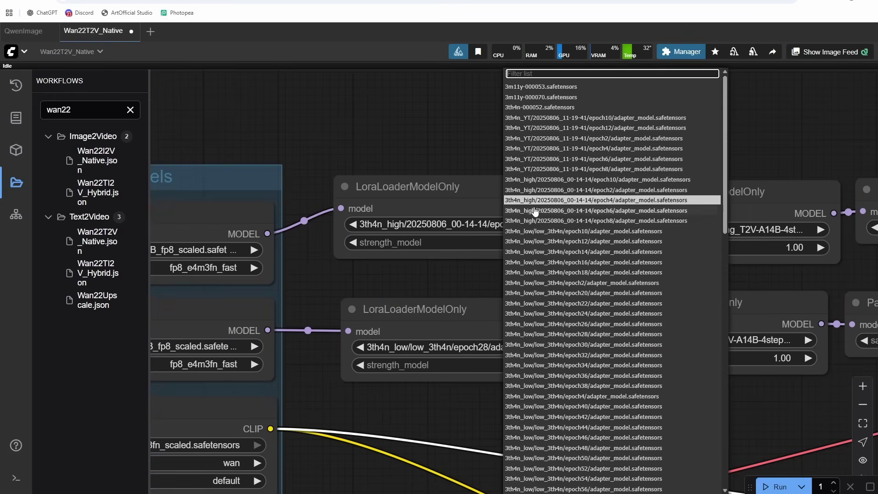
{"action": "left_click", "coordinate": [604, 221]}
{"action": "left_click_drag", "start_coordinate": [508, 295], "coordinate": [500, 269]}
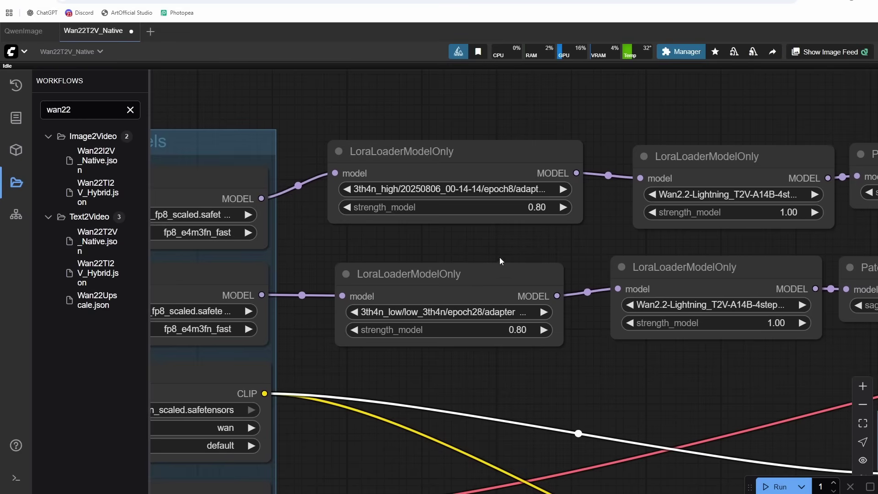
{"action": "left_click", "coordinate": [491, 315]}
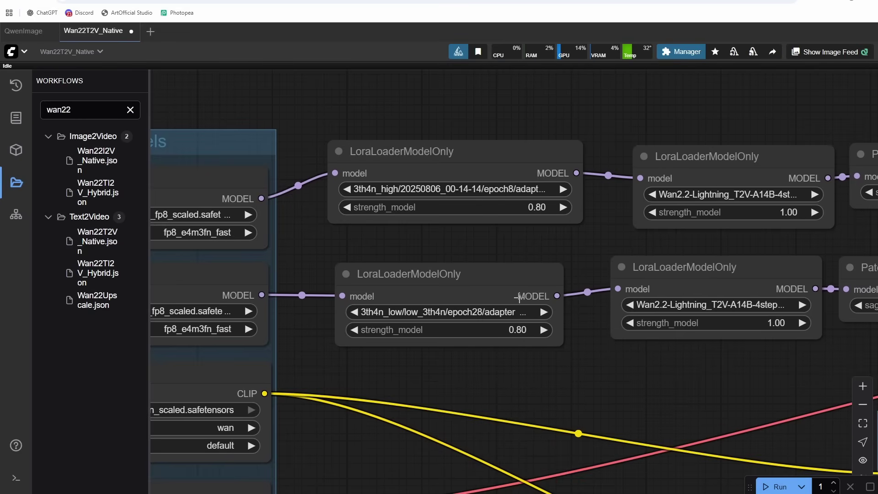
Step: Set strength_model to 0.7 on both the low-noise and high-noise 3th4n LoRA loaders
{"action": "scroll", "coordinate": [533, 380], "scroll_direction": "down", "scroll_amount": 2}
{"action": "left_click_drag", "start_coordinate": [626, 393], "coordinate": [613, 359]}
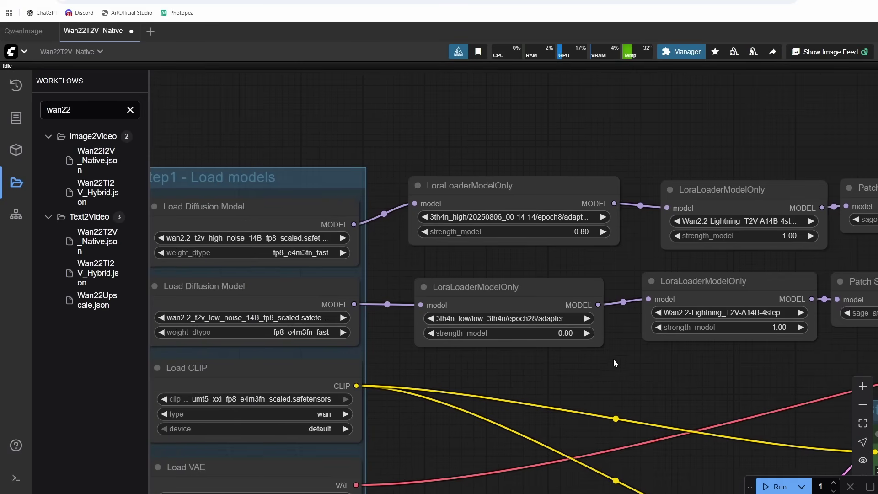
{"action": "left_click", "coordinate": [553, 333]}
{"action": "type", "text": "0.7"}
{"action": "key", "text": "Return"}
{"action": "left_click", "coordinate": [561, 231]}
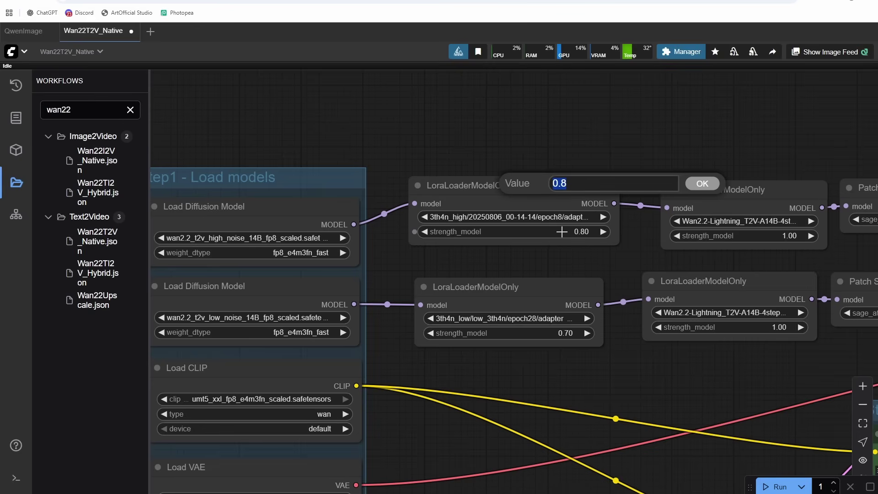
{"action": "type", "text": "0.7"}
{"action": "key", "text": "Return"}
{"action": "left_click_drag", "start_coordinate": [644, 381], "coordinate": [475, 301]}
{"action": "scroll", "coordinate": [513, 335], "scroll_direction": "down", "scroll_amount": 2}
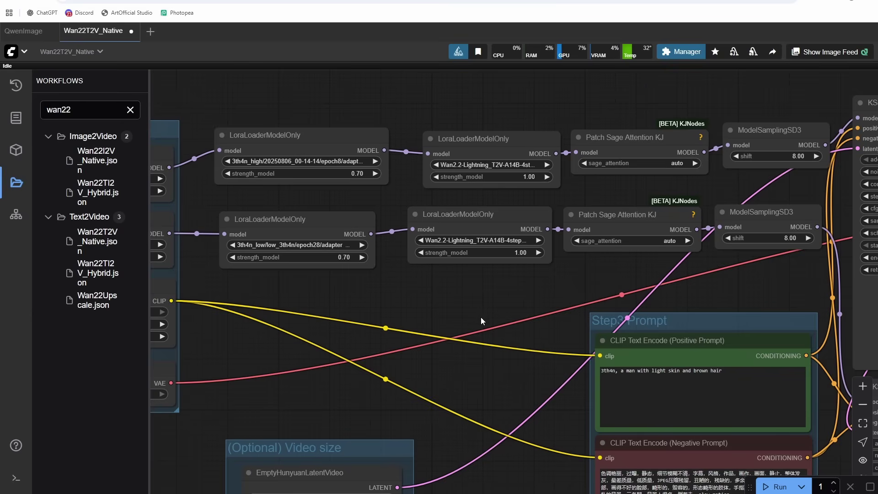
{"action": "scroll", "coordinate": [481, 317], "scroll_direction": "down", "scroll_amount": 2}
{"action": "left_click_drag", "start_coordinate": [472, 314], "coordinate": [421, 251]}
Step: Change the EmptyHunyuanLatentVideo size from 1280x720 to 832 width and 480 height
{"action": "scroll", "coordinate": [313, 246], "scroll_direction": "down", "scroll_amount": 1}
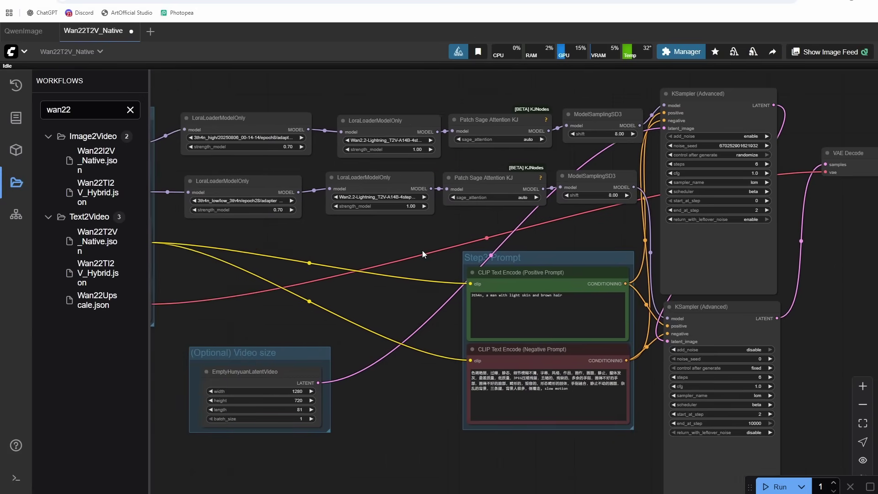
{"action": "left_click", "coordinate": [289, 392]}
{"action": "type", "text": "832"}
{"action": "key", "text": "Return"}
{"action": "left_click", "coordinate": [298, 401]}
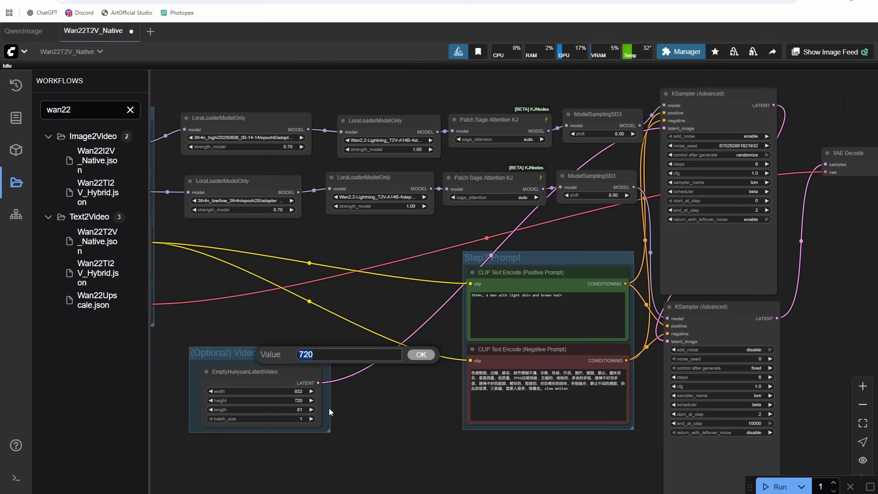
{"action": "type", "text": "480"}
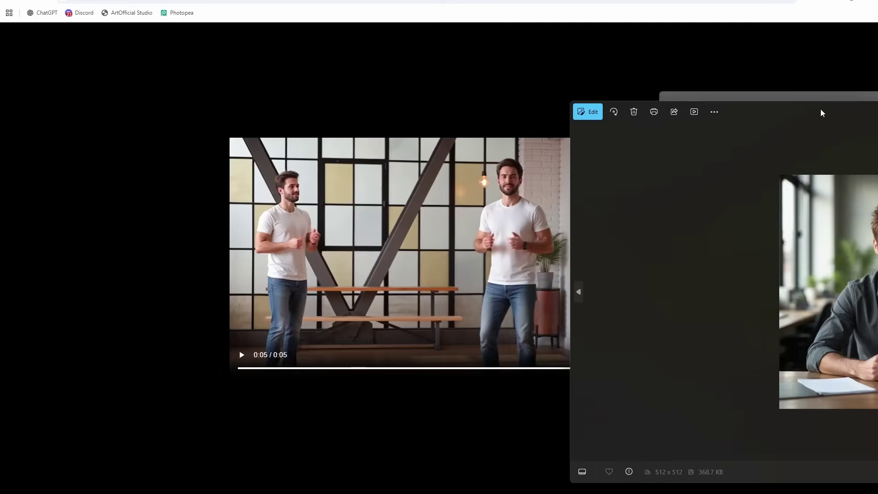
Step: Compare the two-man clip against reference photos 3th4n_2.png and 3th4n_1.png, then close them
{"action": "left_click_drag", "start_coordinate": [789, 117], "coordinate": [470, 249]}
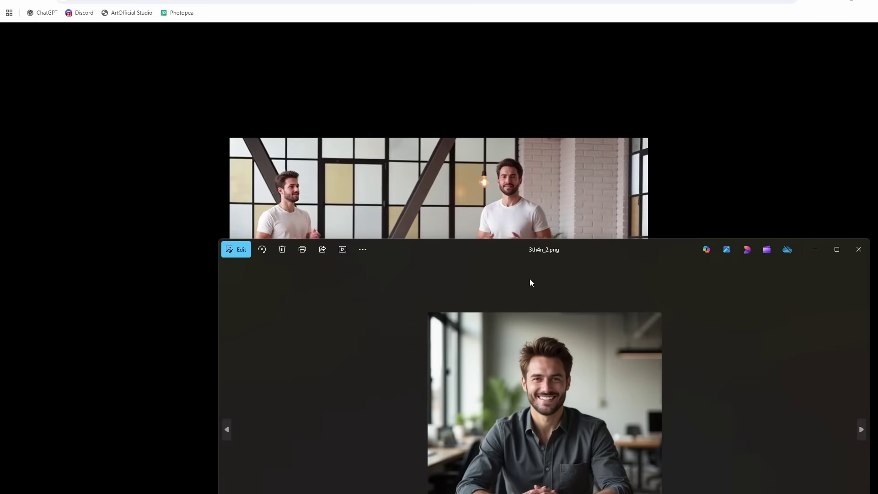
{"action": "key", "text": "alt+Tab"}
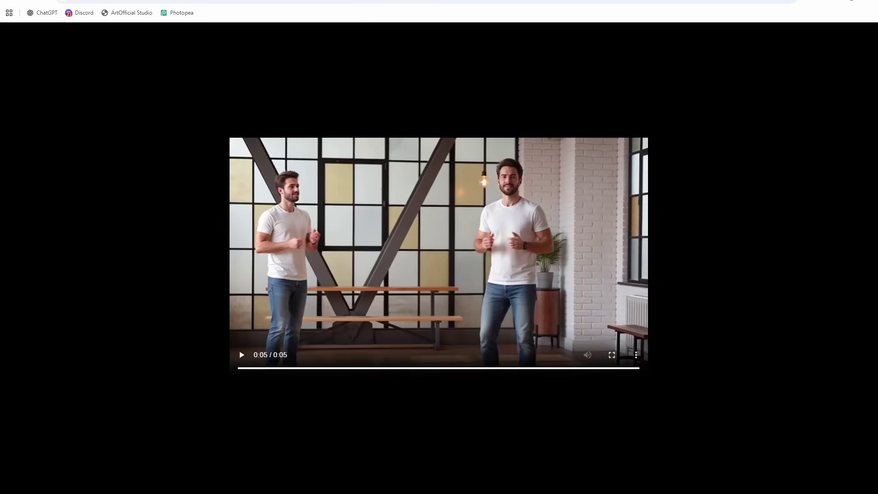
{"action": "key", "text": "alt+Tab"}
{"action": "left_click_drag", "start_coordinate": [813, 147], "coordinate": [708, 221]}
{"action": "key", "text": "alt+Tab"}
{"action": "left_click", "coordinate": [302, 2]}
Step: Review the video output nodes and the LoRA loader nodes on the canvas
{"action": "scroll", "coordinate": [350, 195], "scroll_direction": "down", "scroll_amount": 2}
{"action": "left_click_drag", "start_coordinate": [350, 195], "coordinate": [709, 215]}
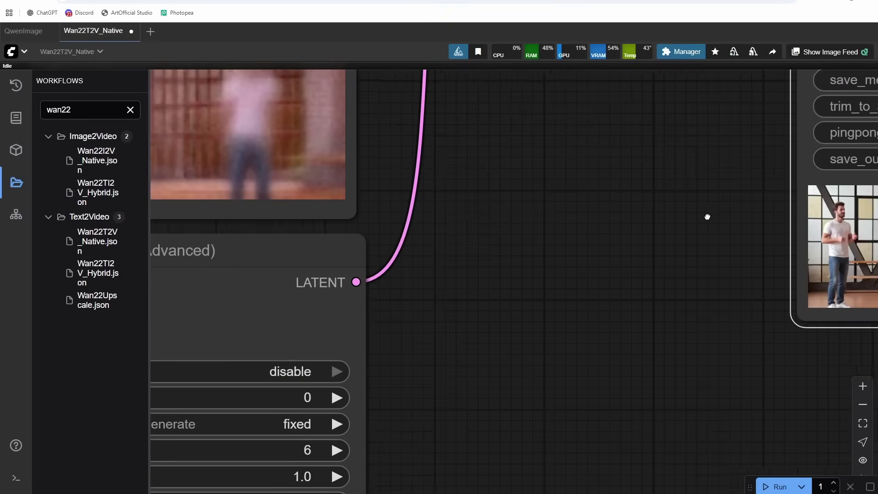
{"action": "scroll", "coordinate": [562, 235], "scroll_direction": "down", "scroll_amount": 2}
{"action": "scroll", "coordinate": [564, 238], "scroll_direction": "down", "scroll_amount": 1}
{"action": "left_click_drag", "start_coordinate": [564, 238], "coordinate": [759, 291]}
{"action": "left_click_drag", "start_coordinate": [287, 165], "coordinate": [676, 247]}
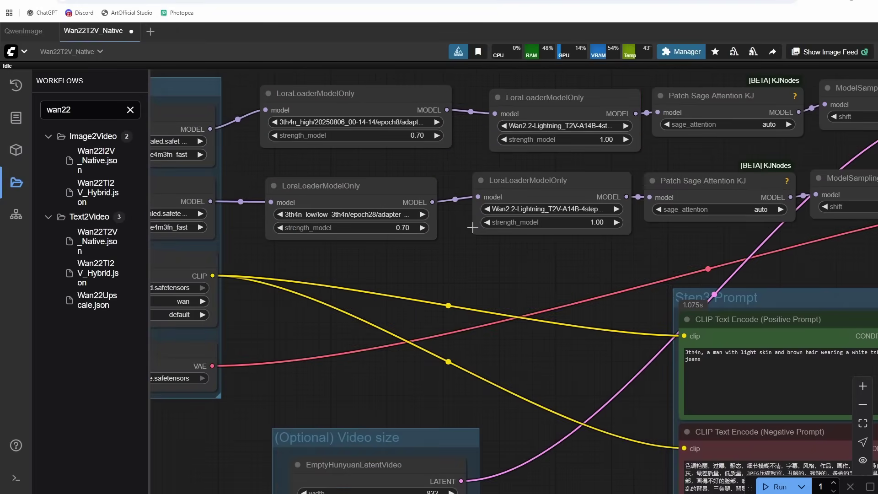
Step: Compare the new smiling-man clip with the 3th4n_1.png reference photo
{"action": "key", "text": "ctrl+Tab"}
{"action": "left_click_drag", "start_coordinate": [875, 175], "coordinate": [425, 342]}
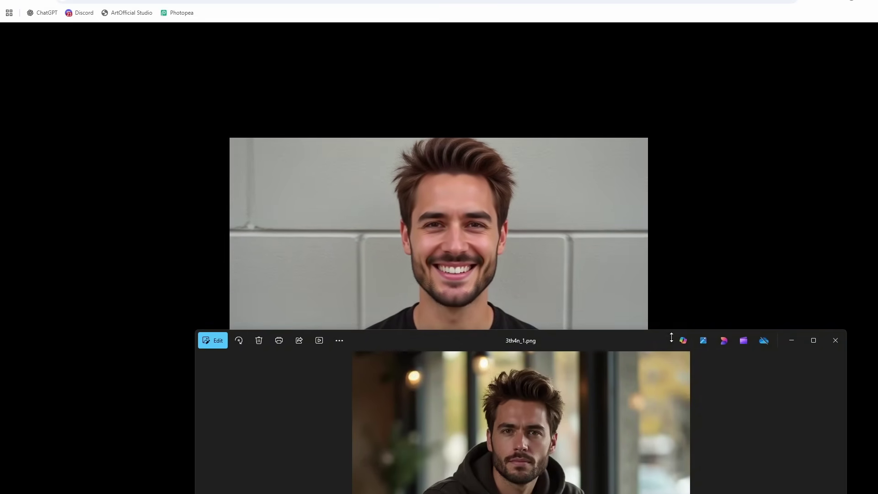
{"action": "left_click_drag", "start_coordinate": [671, 338], "coordinate": [877, 315]}
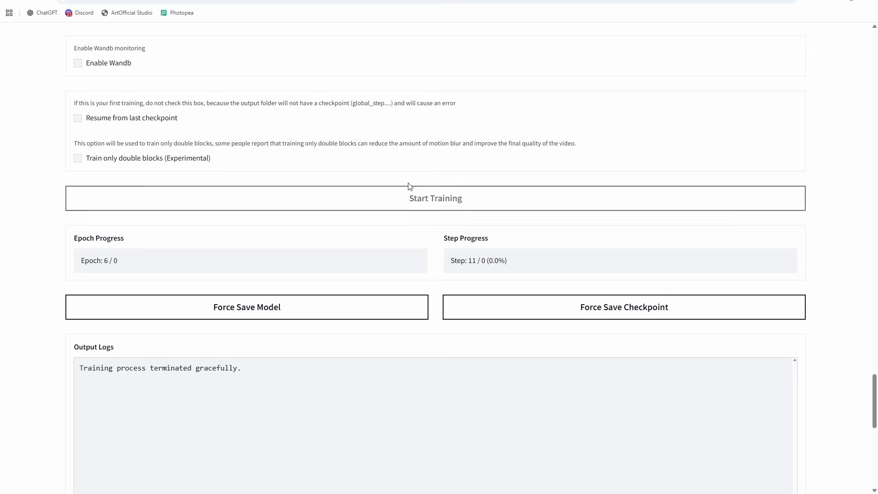
Step: Enable 'Resume from last checkpoint' in Training Tools
{"action": "scroll", "coordinate": [306, 157], "scroll_direction": "down", "scroll_amount": 2}
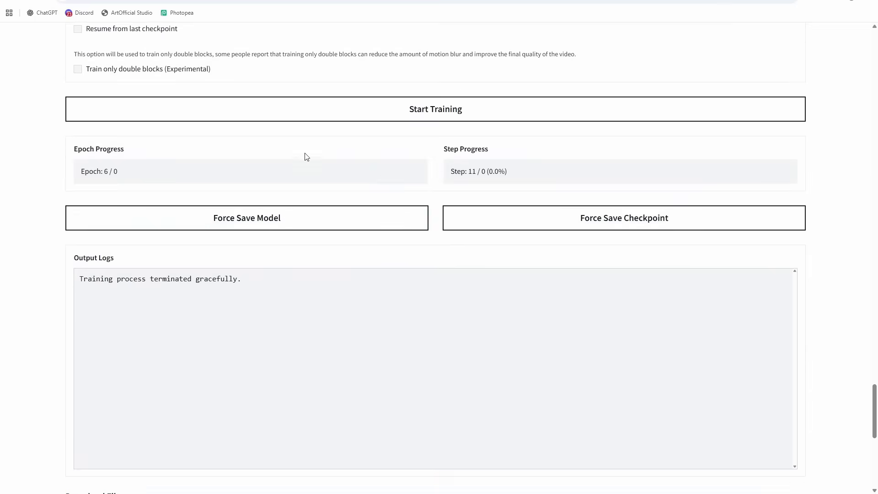
{"action": "scroll", "coordinate": [394, 183], "scroll_direction": "up", "scroll_amount": 4}
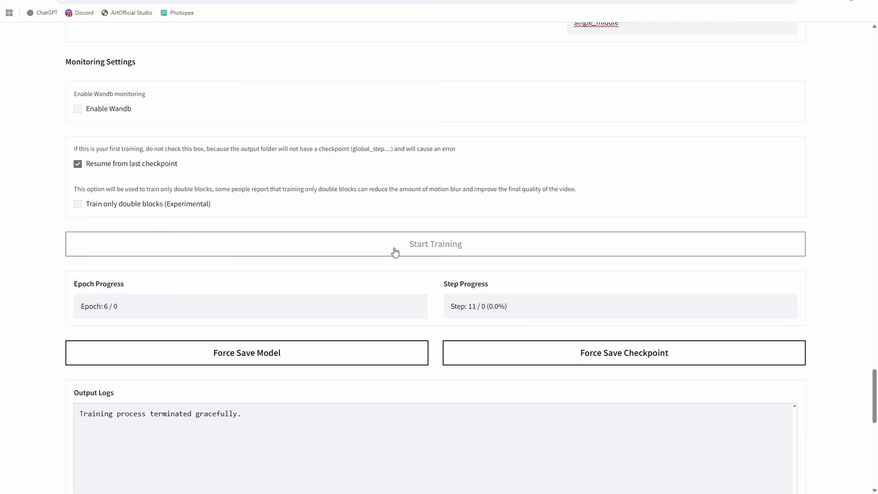
{"action": "left_click", "coordinate": [395, 252]}
{"action": "scroll", "coordinate": [261, 320], "scroll_direction": "down", "scroll_amount": 5}
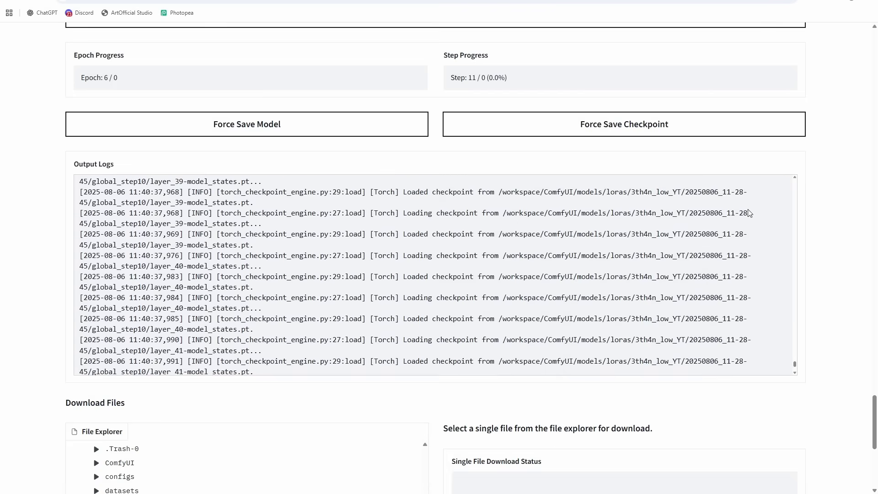
{"action": "scroll", "coordinate": [834, 206], "scroll_direction": "up", "scroll_amount": 3}
{"action": "scroll", "coordinate": [839, 211], "scroll_direction": "up", "scroll_amount": 20}
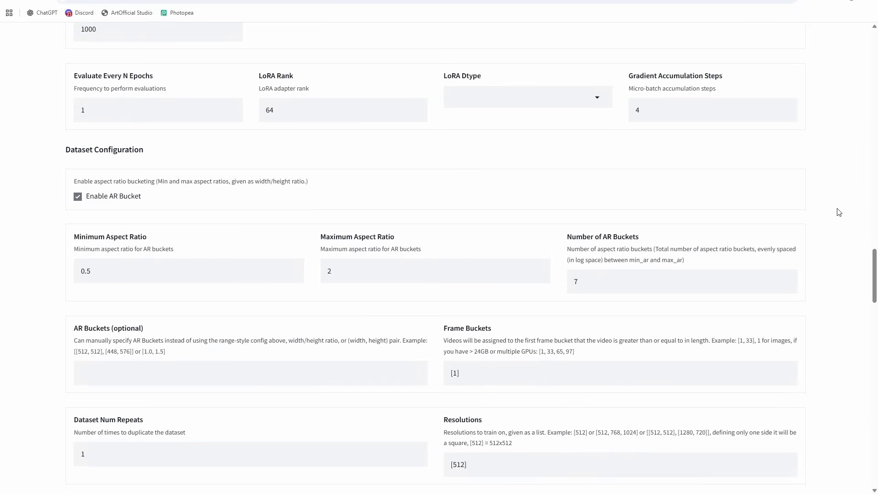
{"action": "scroll", "coordinate": [839, 210], "scroll_direction": "up", "scroll_amount": 12}
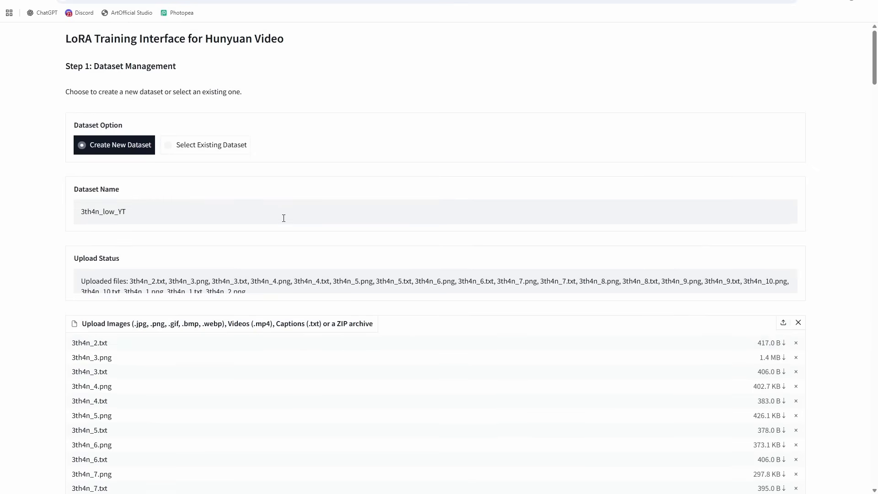
Step: Select the existing dataset 3th4n_low_YT for the resumed training
{"action": "left_click", "coordinate": [174, 145]}
{"action": "left_click", "coordinate": [151, 214]}
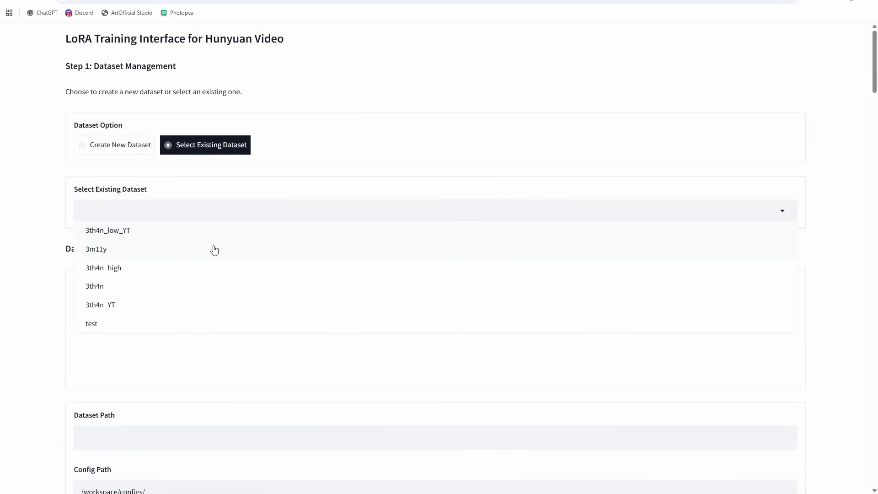
{"action": "left_click", "coordinate": [133, 231]}
{"action": "scroll", "coordinate": [221, 195], "scroll_direction": "down", "scroll_amount": 20}
{"action": "scroll", "coordinate": [274, 200], "scroll_direction": "down", "scroll_amount": 5}
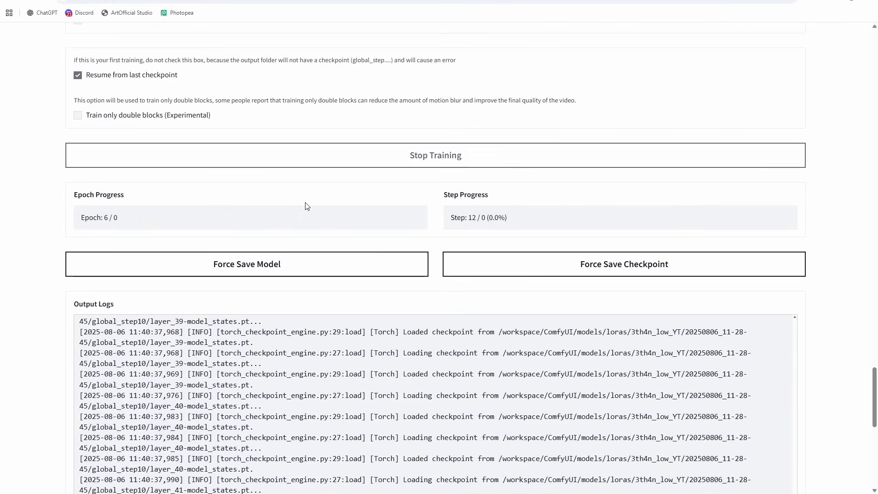
{"action": "scroll", "coordinate": [269, 166], "scroll_direction": "up", "scroll_amount": 4}
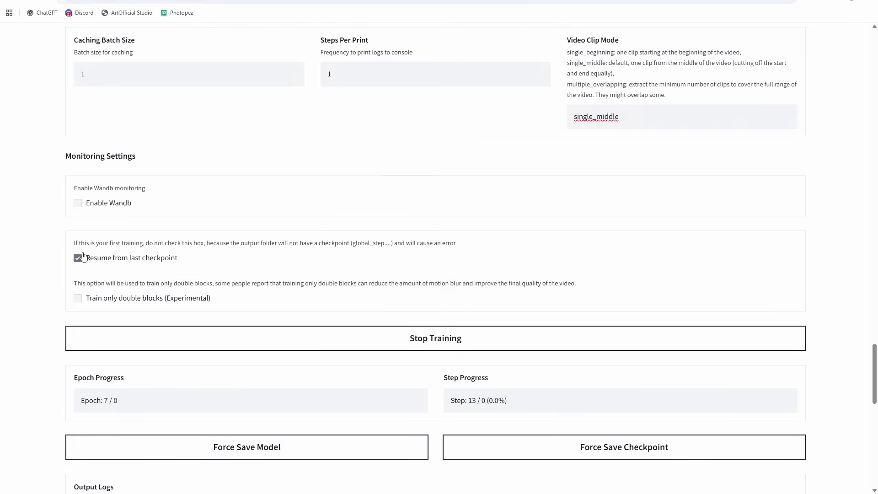
{"action": "scroll", "coordinate": [433, 213], "scroll_direction": "down", "scroll_amount": 4}
{"action": "scroll", "coordinate": [437, 215], "scroll_direction": "up", "scroll_amount": 2}
{"action": "scroll", "coordinate": [574, 165], "scroll_direction": "down", "scroll_amount": 4}
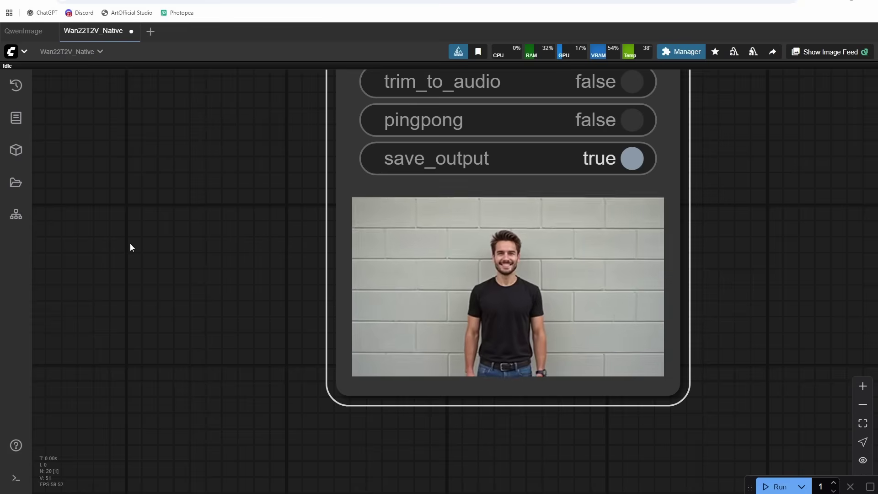